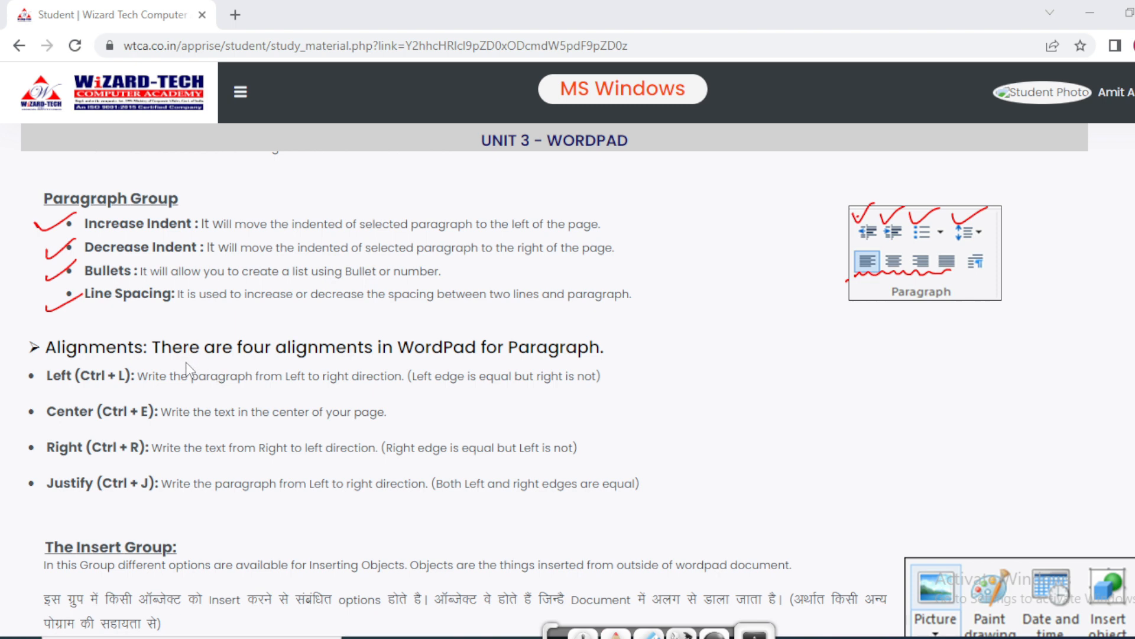
# Step: Underline key words of the Alignments heading in red ink and tick the Left (Ctrl + L) item
pyautogui.moveTo(186, 361); pyautogui.dragTo(217, 359)
pyautogui.moveTo(378, 358); pyautogui.dragTo(408, 359)
pyautogui.moveTo(455, 355); pyautogui.dragTo(480, 353)
pyautogui.moveTo(567, 363); pyautogui.dragTo(505, 356)
pyautogui.moveTo(16, 382); pyautogui.dragTo(54, 371)
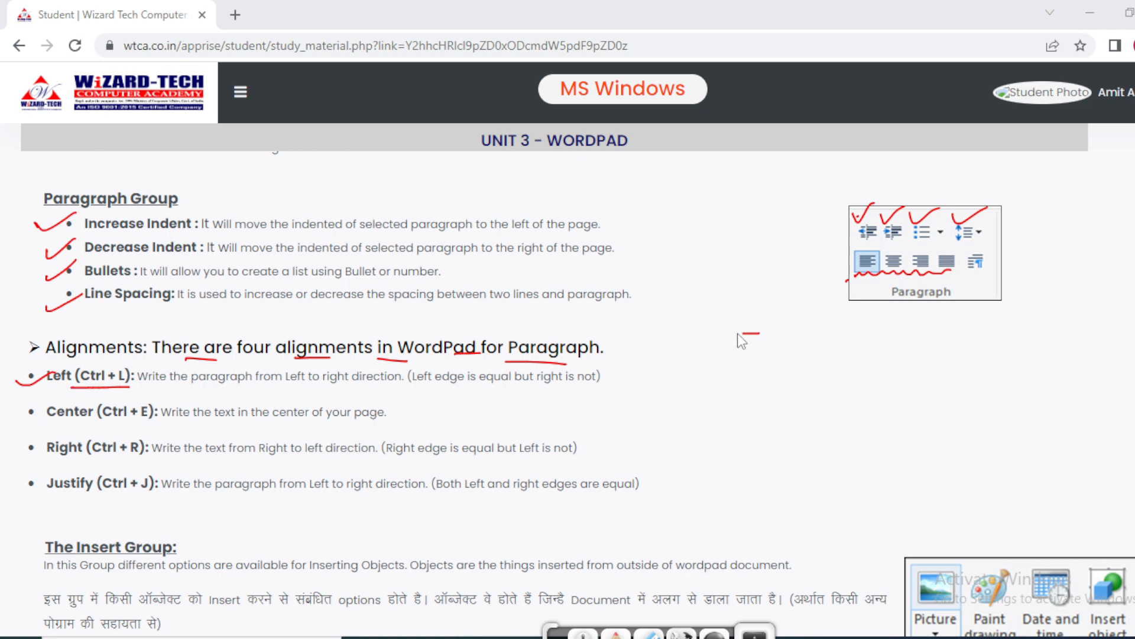
# Step: Sketch a page outline beside the alignment list and fill it with wavy, left-aligned text lines
pyautogui.moveTo(738, 334); pyautogui.dragTo(661, 356)
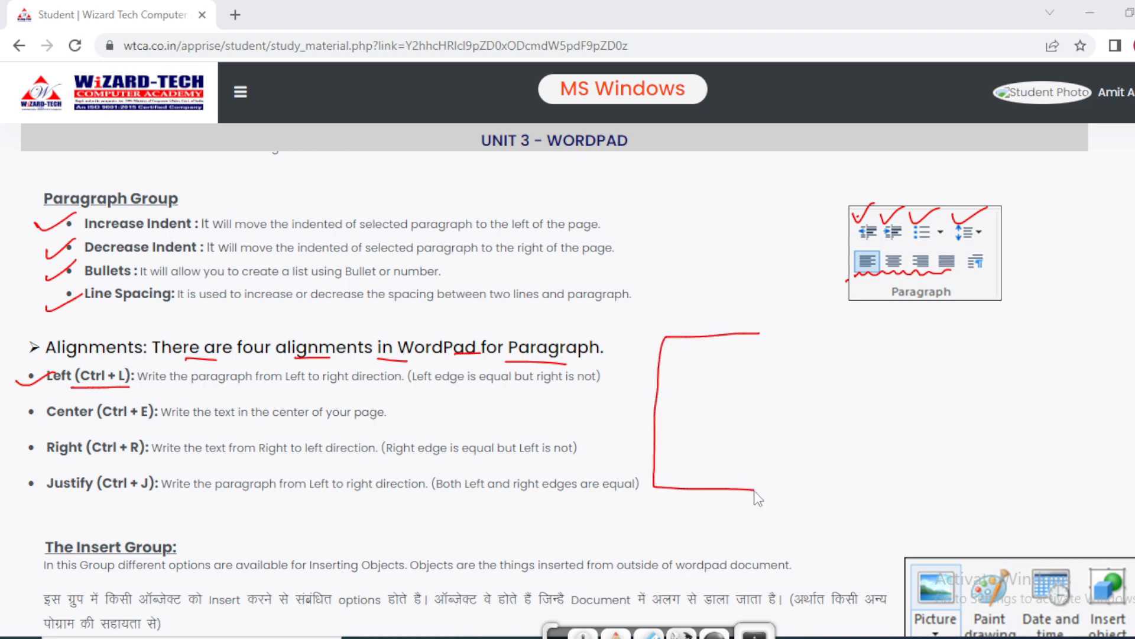
pyautogui.moveTo(754, 490); pyautogui.dragTo(760, 336)
pyautogui.moveTo(670, 350)
pyautogui.mouseDown()
pyautogui.moveTo(728, 351)
pyautogui.moveTo(720, 369)
pyautogui.mouseUp()
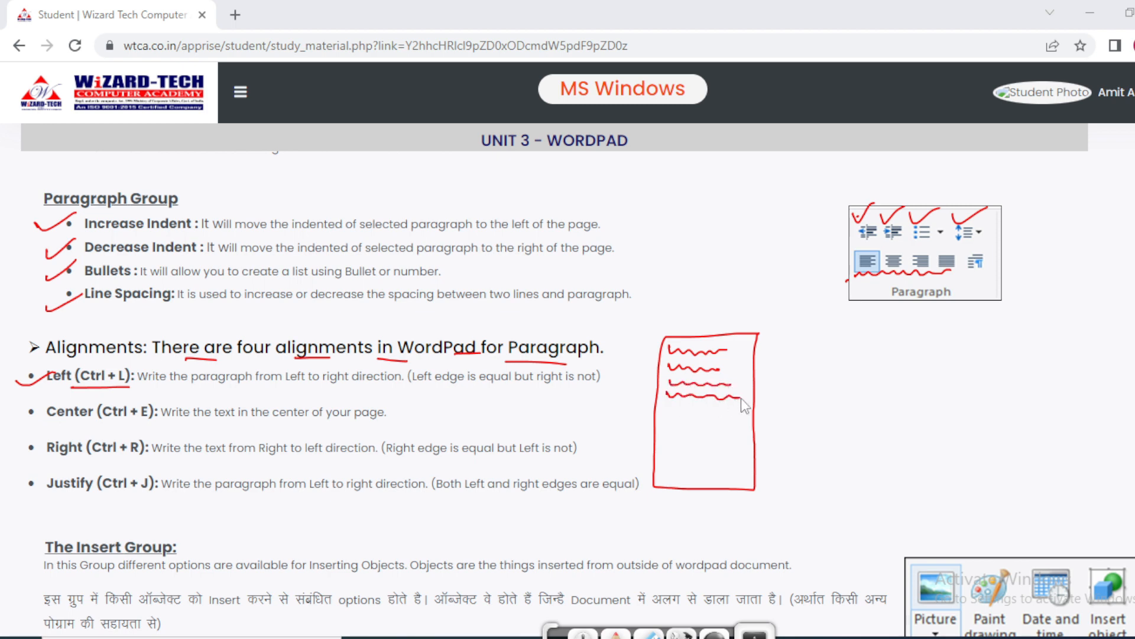
pyautogui.moveTo(741, 399); pyautogui.dragTo(721, 407)
# Step: Underline key words in the Left alignment description and mark the even left edge of the sketched paragraph
pyautogui.moveTo(177, 385); pyautogui.dragTo(274, 385)
pyautogui.moveTo(299, 385); pyautogui.dragTo(389, 387)
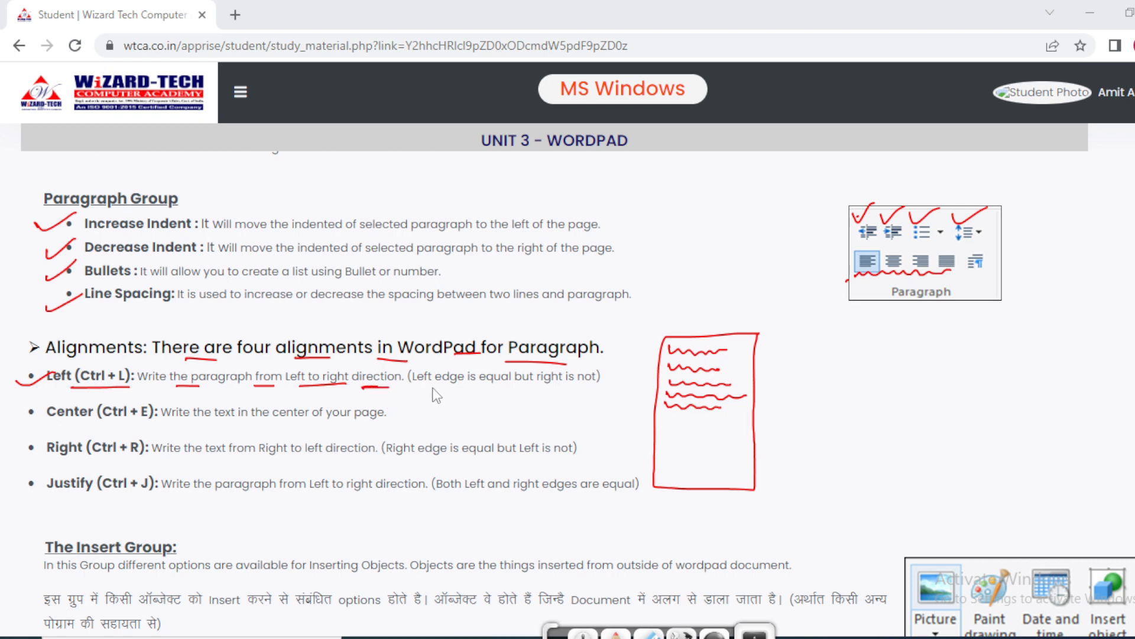
pyautogui.moveTo(506, 385); pyautogui.dragTo(555, 385)
pyautogui.moveTo(668, 348); pyautogui.dragTo(669, 408)
pyautogui.moveTo(668, 351)
pyautogui.mouseDown()
pyautogui.moveTo(669, 416)
pyautogui.moveTo(661, 361)
pyautogui.moveTo(665, 378)
pyautogui.mouseUp()
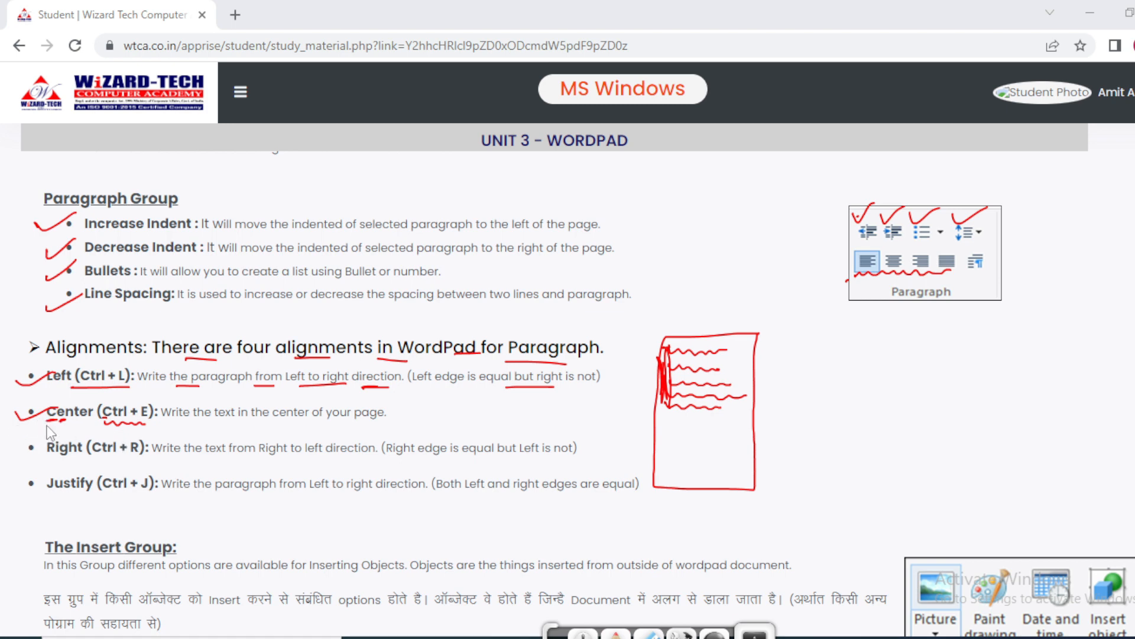
# Step: Replace the existing ink with a tick and underline on the Center (Ctrl + E) item and a page sketch with centered lines
pyautogui.moveTo(42, 424)
pyautogui.mouseDown()
pyautogui.moveTo(65, 426)
pyautogui.moveTo(54, 437)
pyautogui.mouseUp()
pyautogui.click(583, 635)
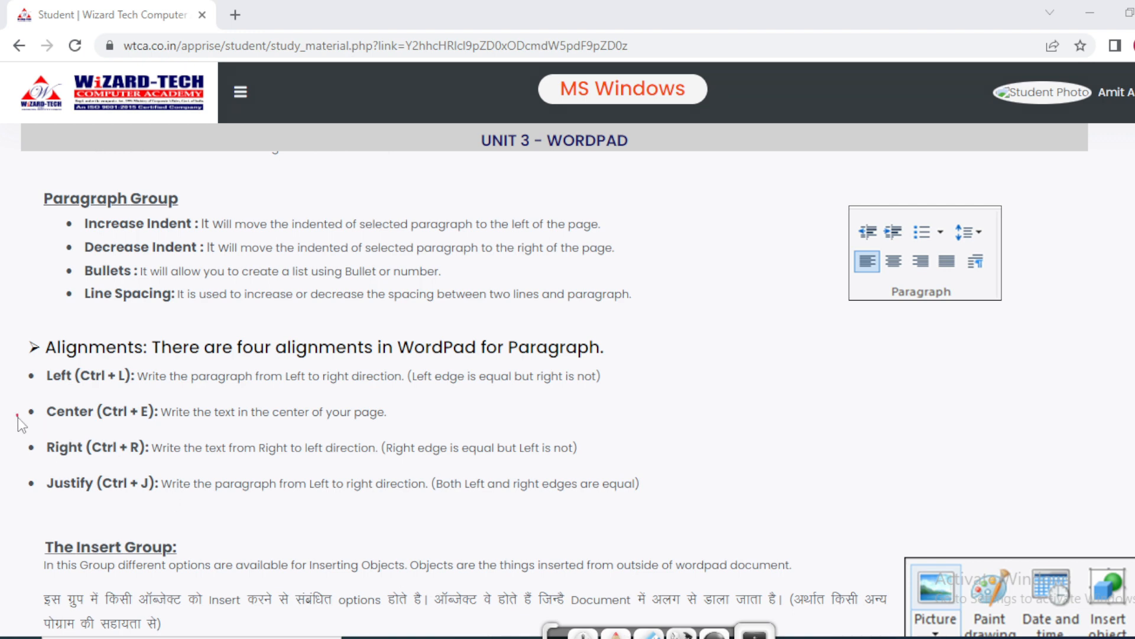
pyautogui.moveTo(18, 417); pyautogui.dragTo(62, 407)
pyautogui.moveTo(202, 426); pyautogui.dragTo(379, 419)
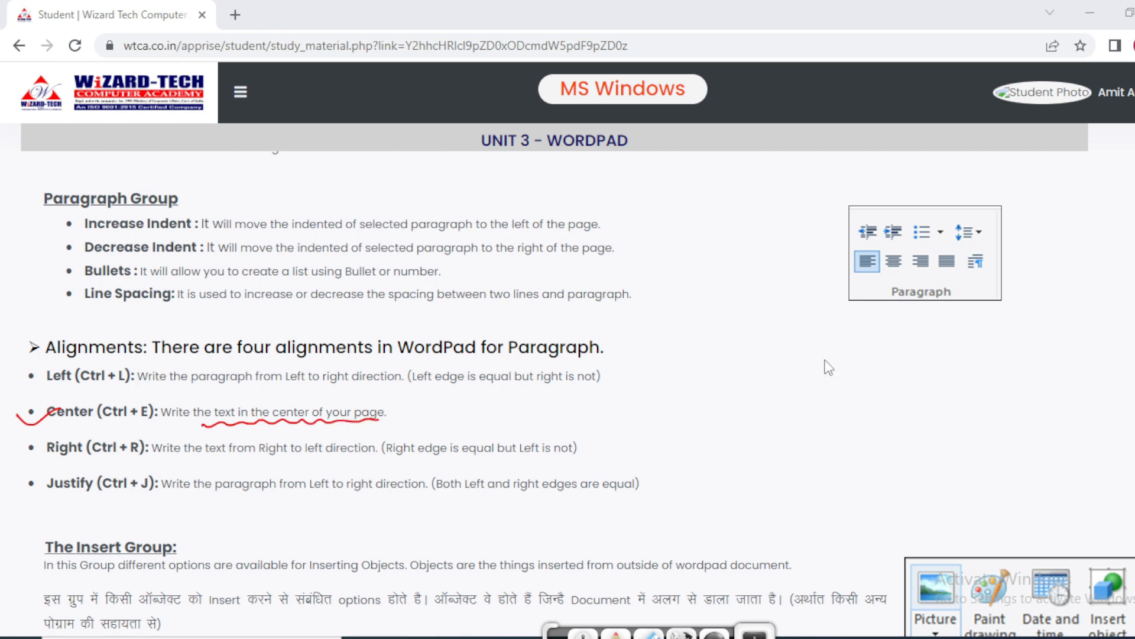
pyautogui.moveTo(769, 338); pyautogui.dragTo(724, 339)
pyautogui.moveTo(671, 439)
pyautogui.mouseDown()
pyautogui.moveTo(771, 467)
pyautogui.moveTo(773, 362)
pyautogui.moveTo(723, 360)
pyautogui.moveTo(711, 364)
pyautogui.moveTo(740, 369)
pyautogui.moveTo(703, 377)
pyautogui.mouseUp()
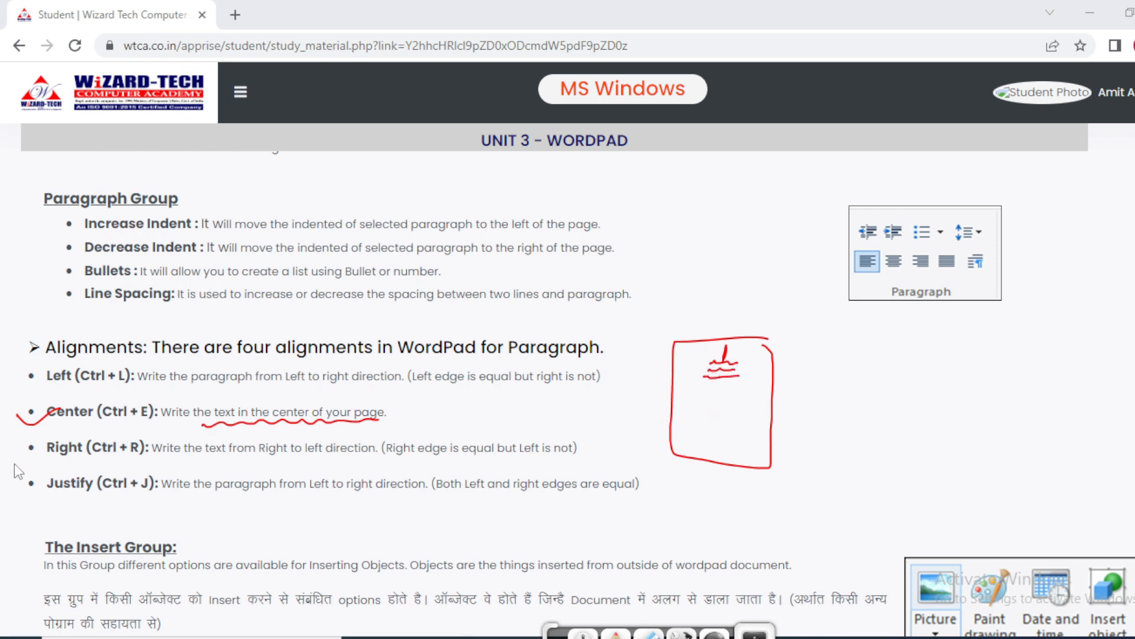
# Step: Tick the remaining alignment items, sketch a second page with right-aligned lines, and clear all the ink
pyautogui.moveTo(17, 454); pyautogui.dragTo(73, 434)
pyautogui.moveTo(926, 343)
pyautogui.mouseDown()
pyautogui.moveTo(842, 346)
pyautogui.moveTo(839, 445)
pyautogui.moveTo(933, 464)
pyautogui.moveTo(923, 347)
pyautogui.moveTo(897, 362)
pyautogui.moveTo(907, 375)
pyautogui.moveTo(865, 374)
pyautogui.moveTo(871, 398)
pyautogui.mouseUp()
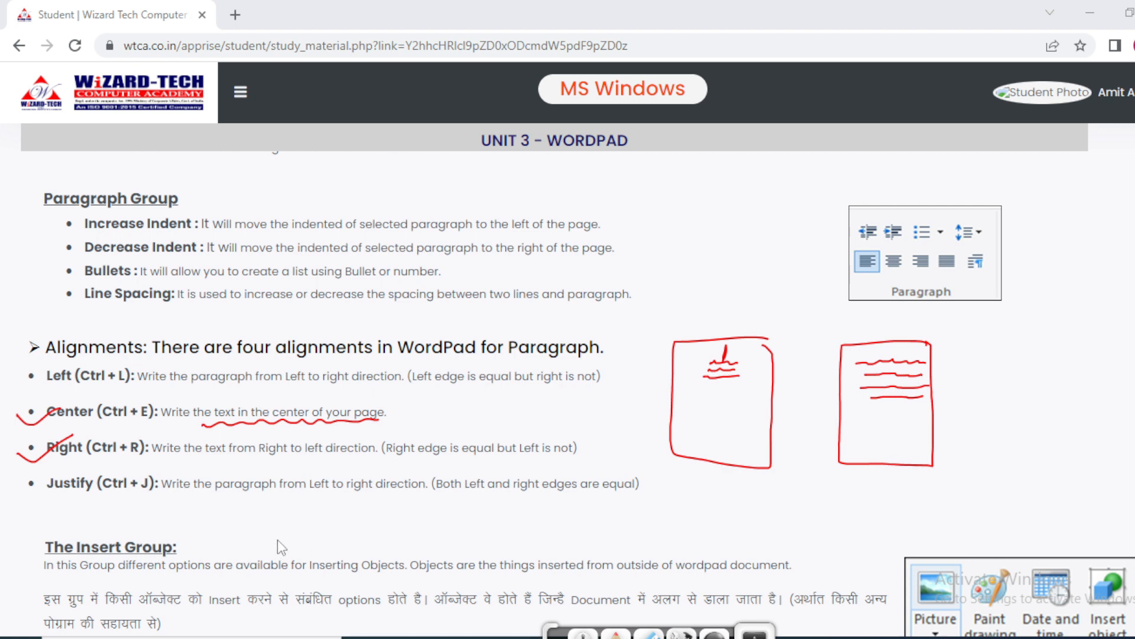
pyautogui.moveTo(15, 485); pyautogui.dragTo(63, 476)
pyautogui.moveTo(15, 377); pyautogui.dragTo(46, 369)
pyautogui.click(575, 636)
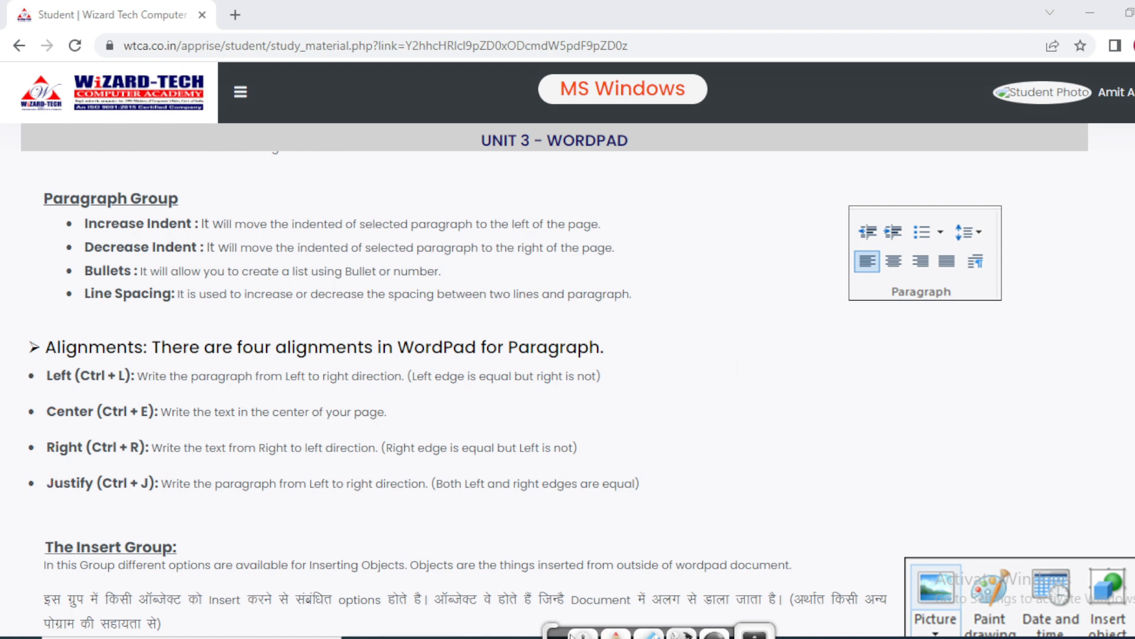
# Step: Sketch a page of justified lines with both edges marked, tick the Justify (Ctrl + J) item, and clear the ink
pyautogui.moveTo(784, 350)
pyautogui.mouseDown()
pyautogui.moveTo(676, 411)
pyautogui.moveTo(665, 497)
pyautogui.moveTo(757, 503)
pyautogui.moveTo(787, 349)
pyautogui.mouseUp()
pyautogui.moveTo(690, 380)
pyautogui.mouseDown()
pyautogui.moveTo(763, 383)
pyautogui.moveTo(761, 423)
pyautogui.mouseUp()
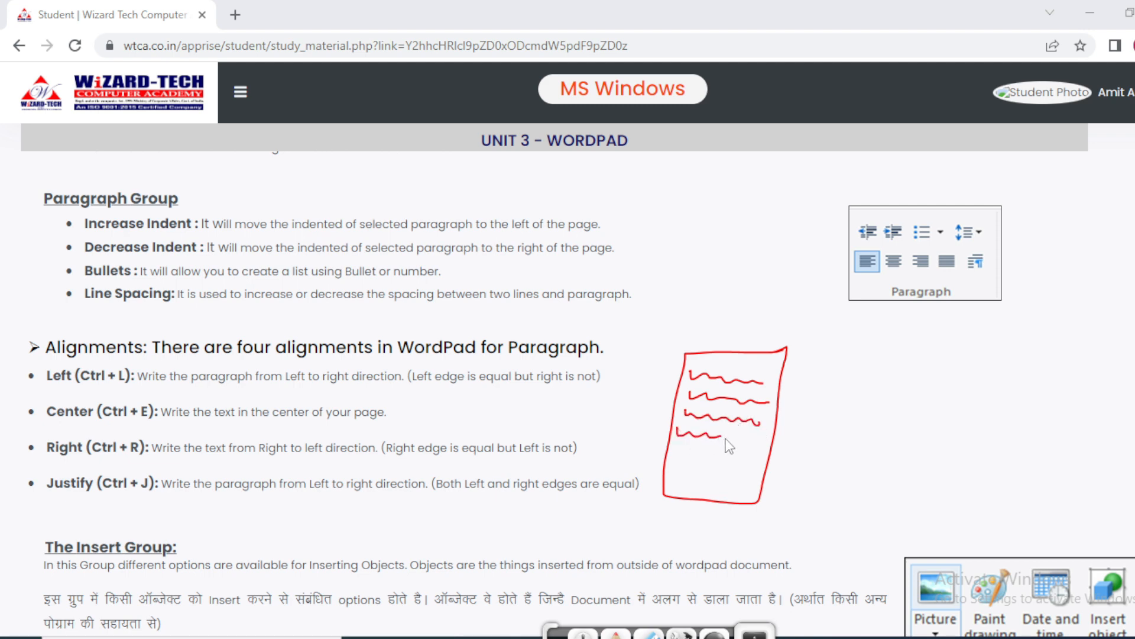
pyautogui.moveTo(770, 382); pyautogui.dragTo(749, 453)
pyautogui.moveTo(690, 372); pyautogui.dragTo(677, 441)
pyautogui.moveTo(27, 498); pyautogui.dragTo(80, 474)
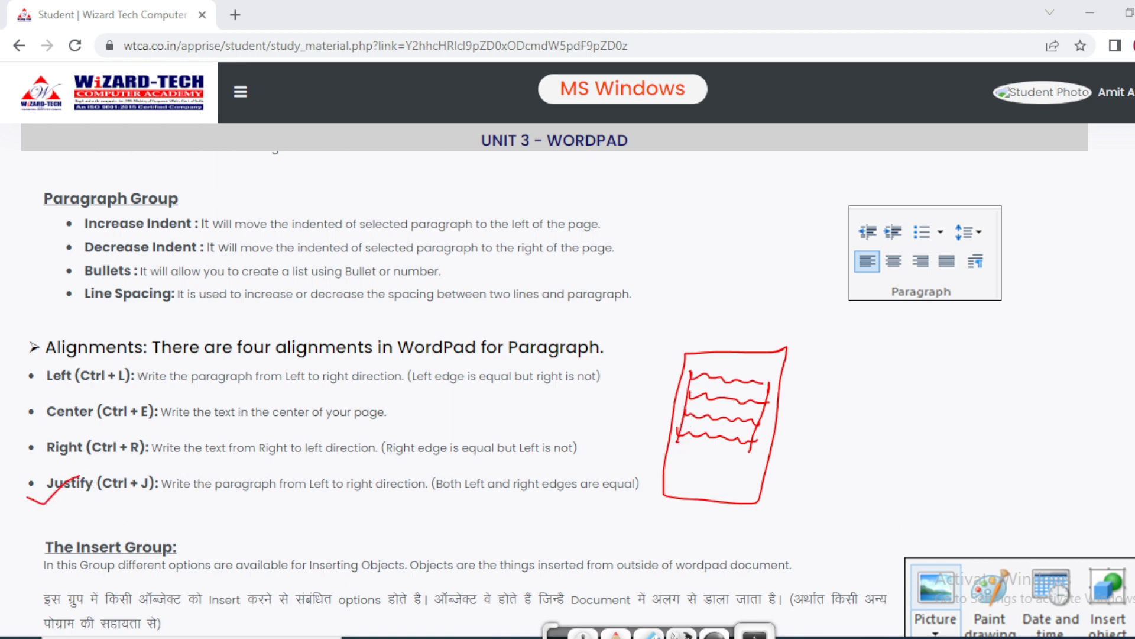
pyautogui.click(583, 635)
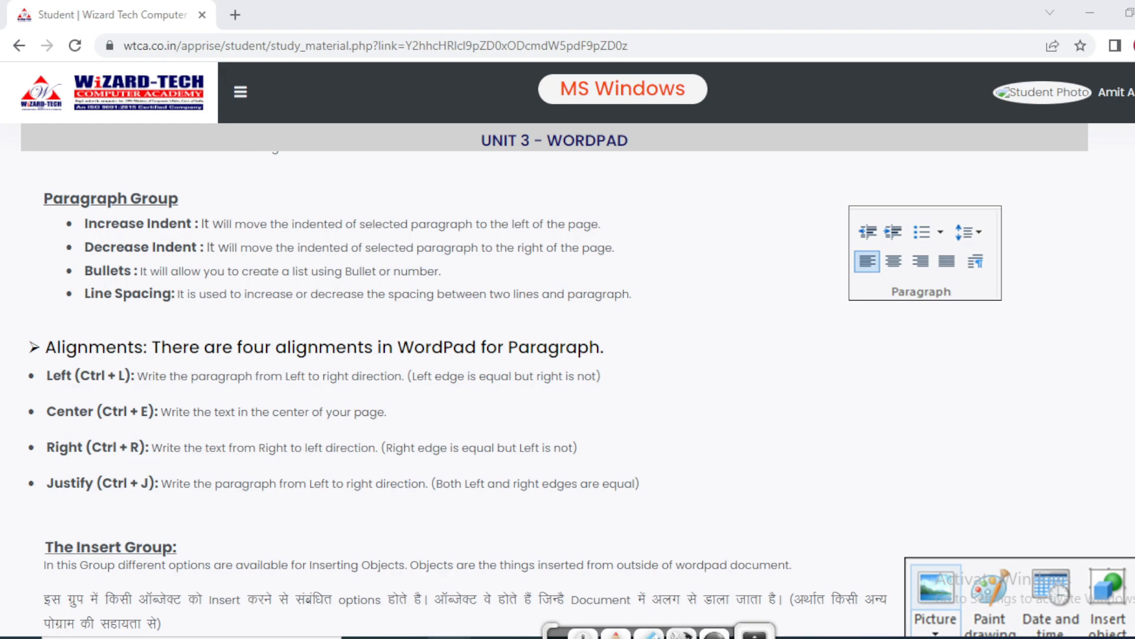
# Step: Switch to the open WordPad document and look through its sample lines from beginning to end
pyautogui.click(527, 637)
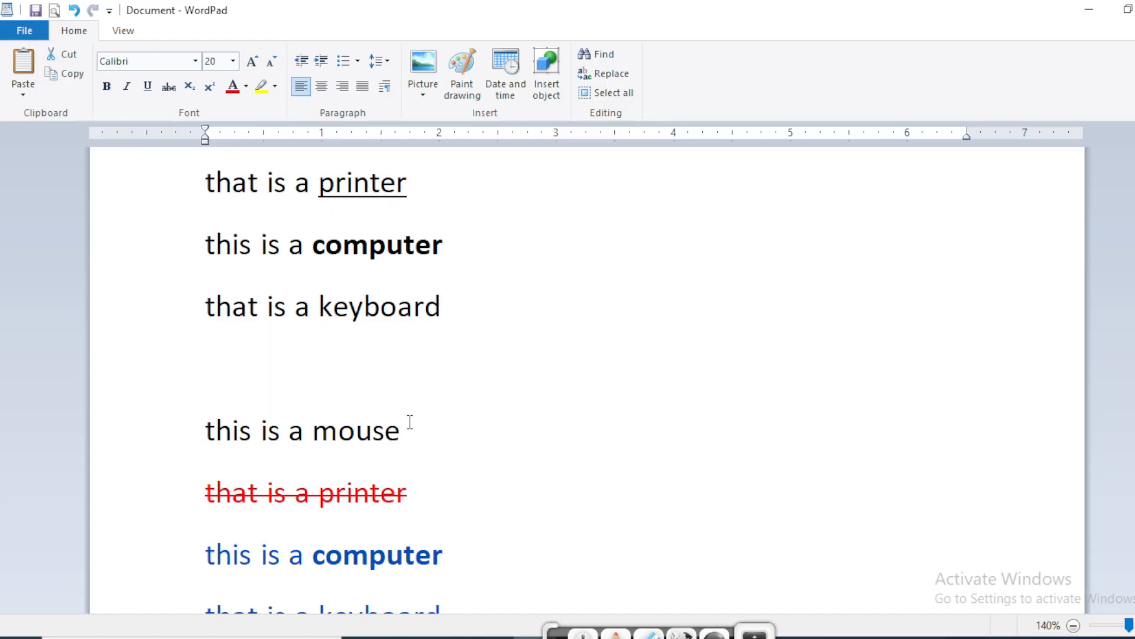
pyautogui.scroll(3, 355, 362)
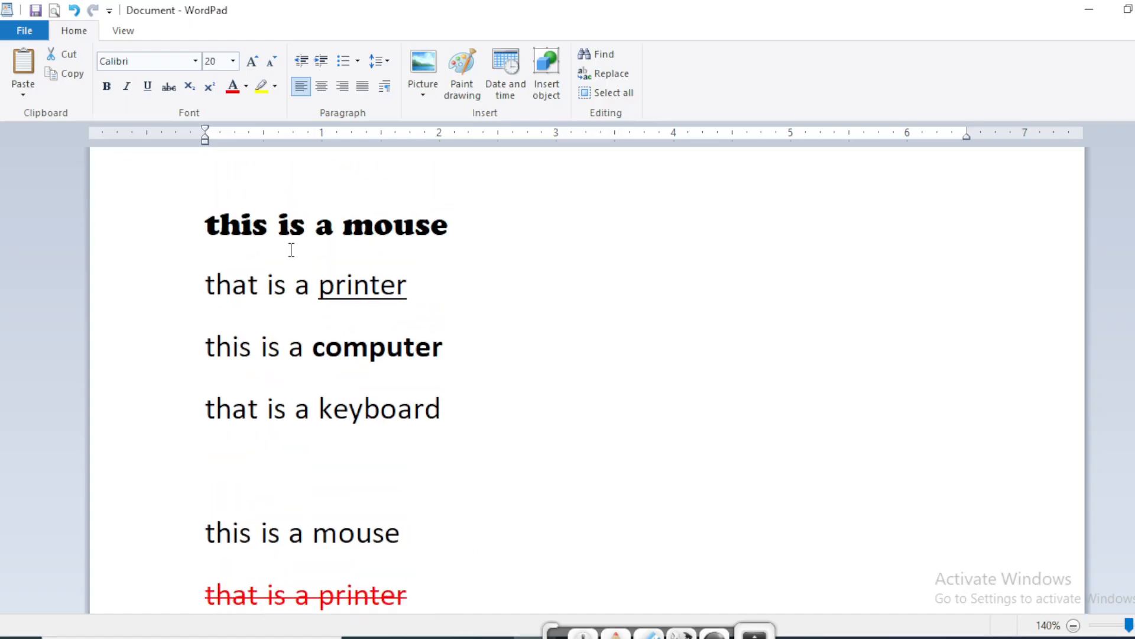
pyautogui.scroll(-10, 286, 249)
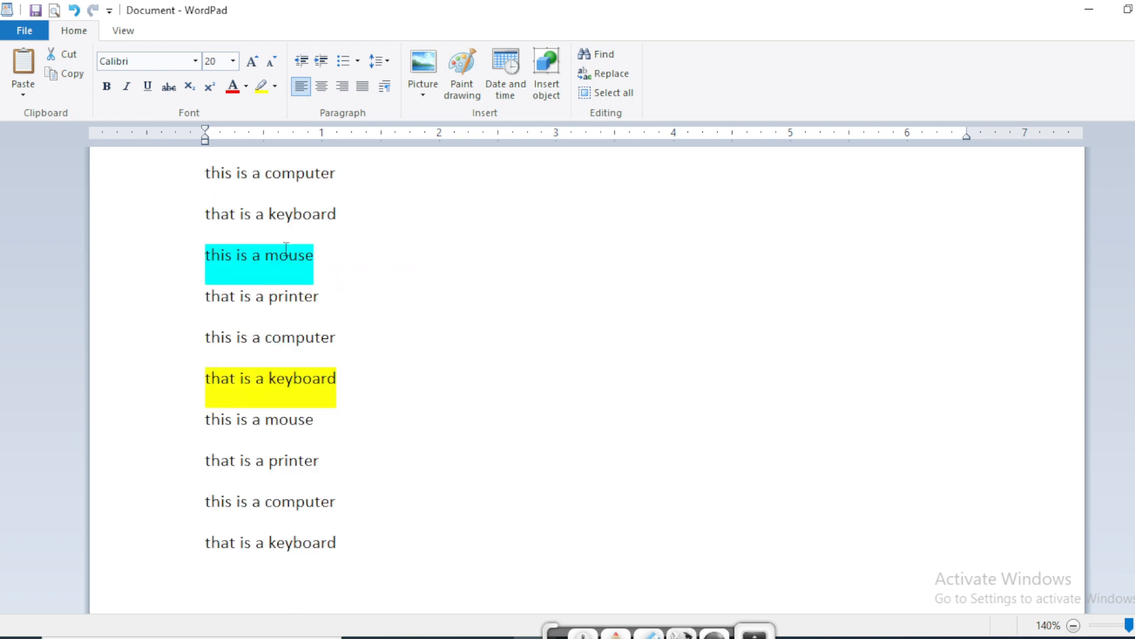
pyautogui.scroll(10, 286, 249)
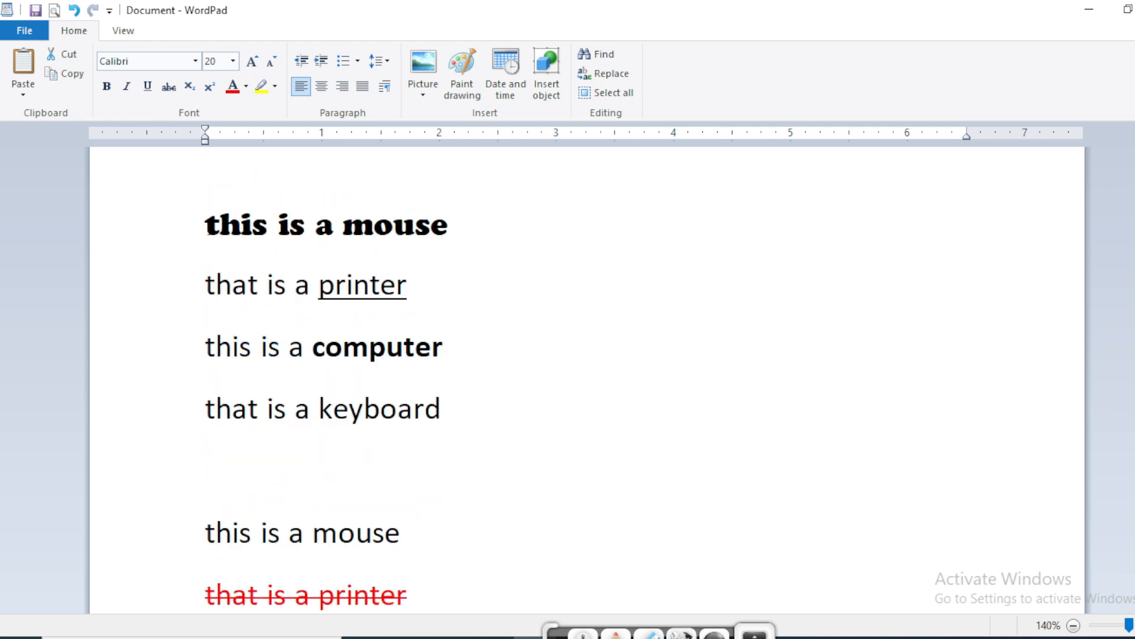
# Step: Try center and right alignment on the first "this is a mouse" line and return it to left alignment
pyautogui.moveTo(207, 233); pyautogui.dragTo(412, 219)
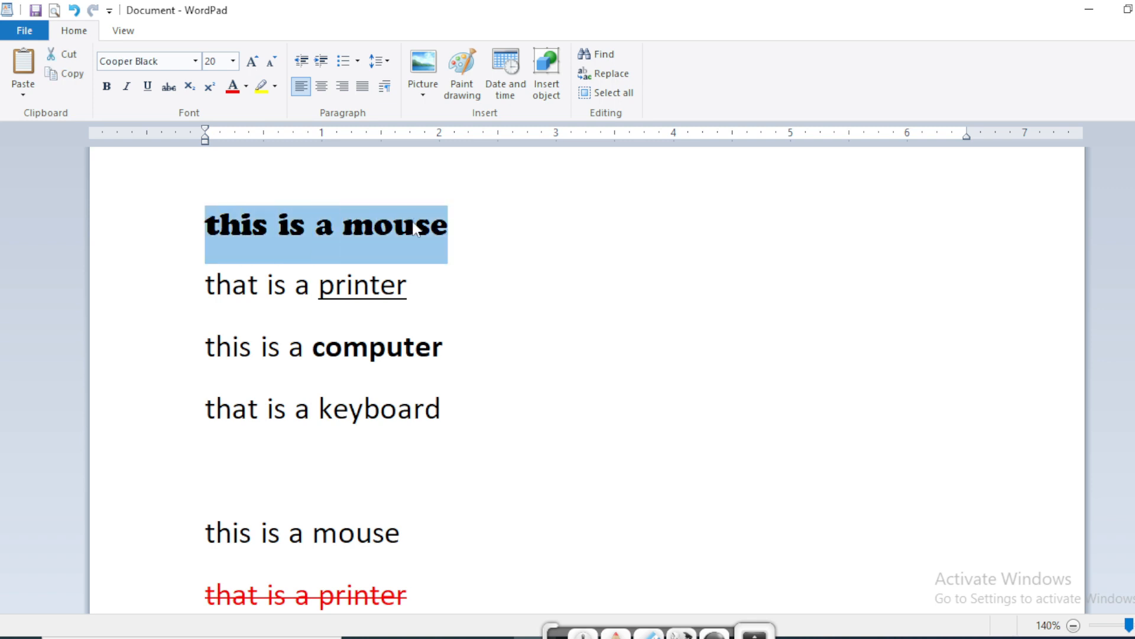
pyautogui.click(319, 87)
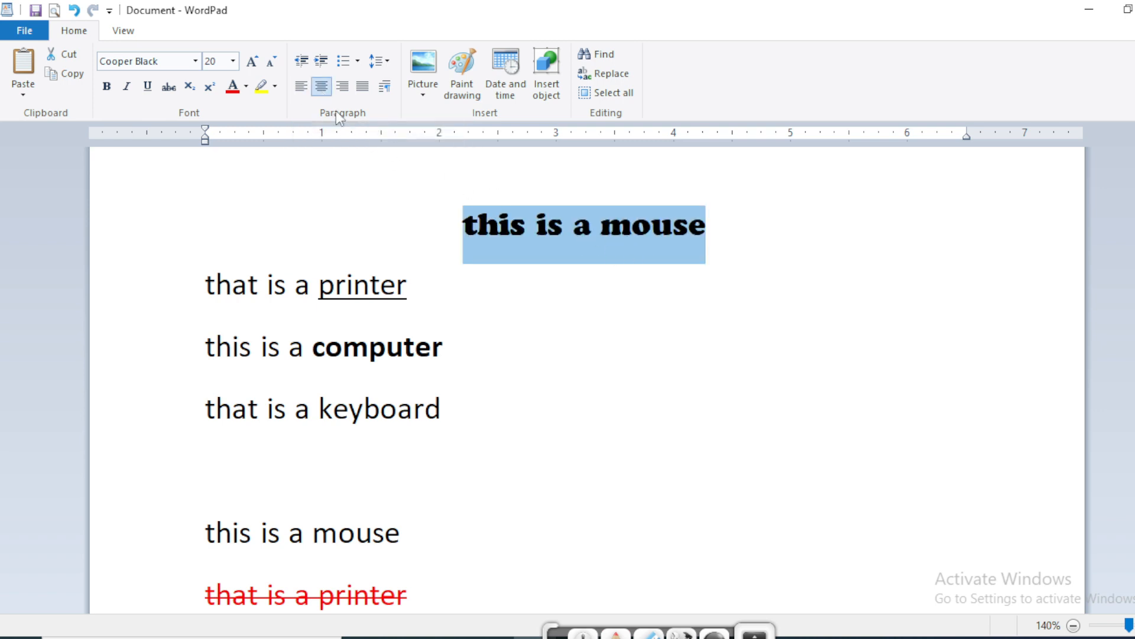
pyautogui.click(343, 87)
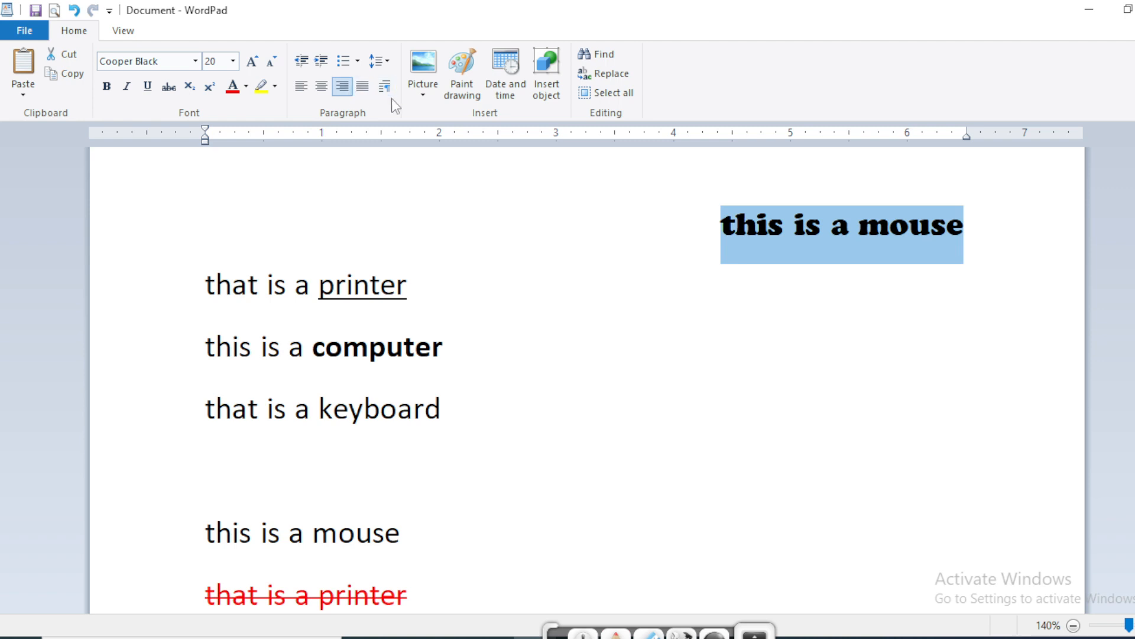
pyautogui.click(299, 88)
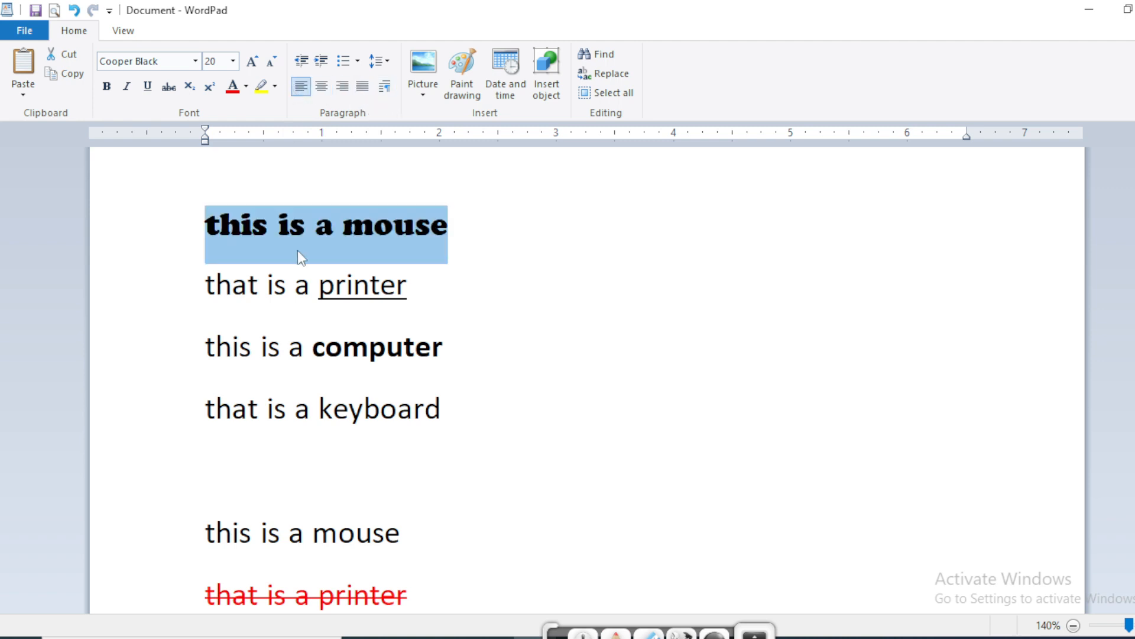
# Step: Increase the indent of the first "this is a mouse" line three times and decrease it back to the margin
pyautogui.click(322, 61)
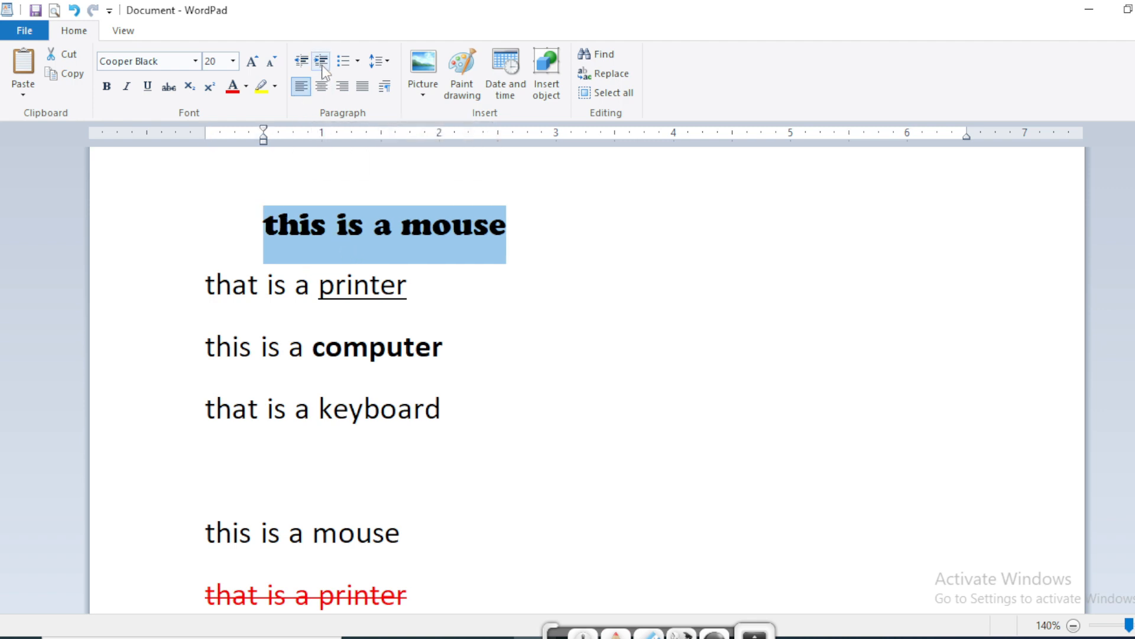
pyautogui.click(322, 62)
pyautogui.click(321, 62)
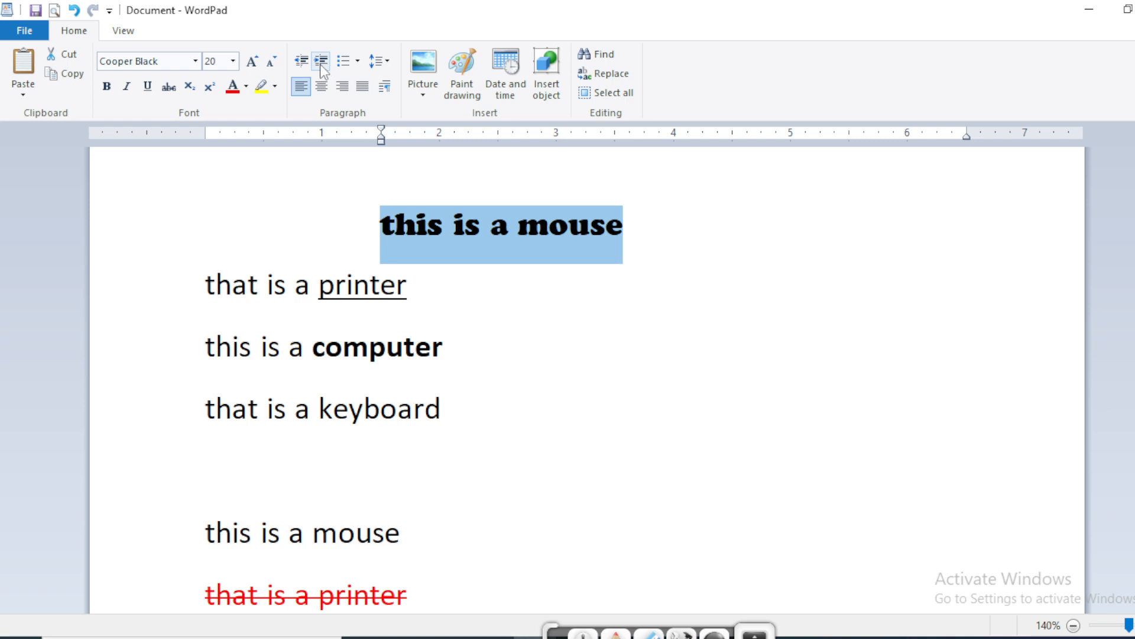
pyautogui.click(303, 65)
pyautogui.click(303, 65)
pyautogui.click(303, 65)
# Step: Add a new empty line after the last "that is a keyboard" line at the end of the document
pyautogui.scroll(-15, 300, 354)
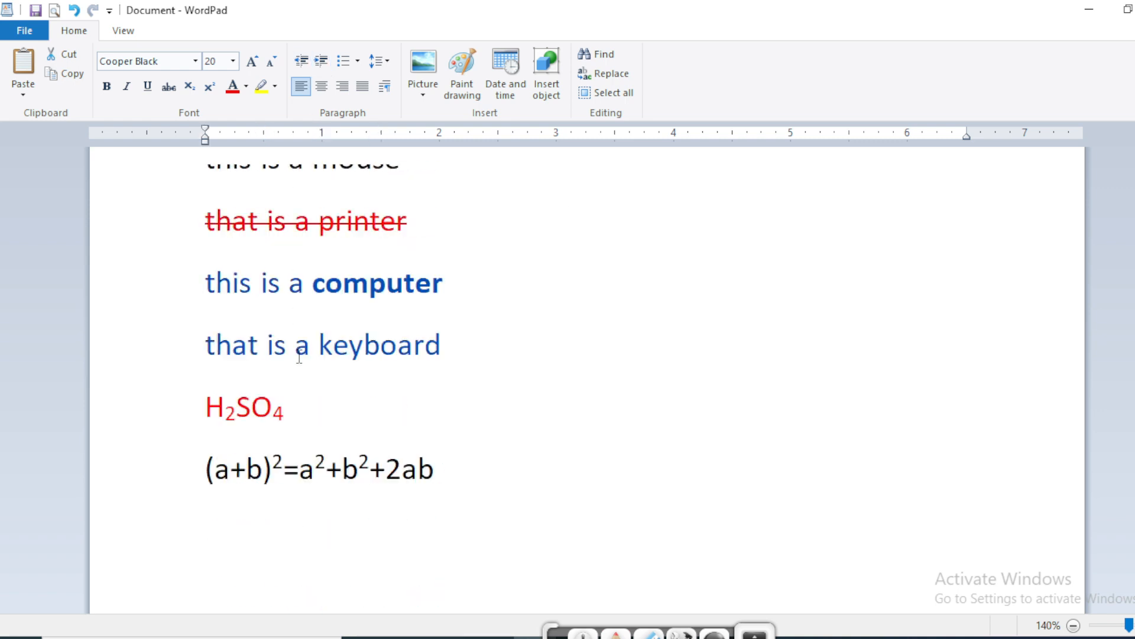
pyautogui.click(341, 541)
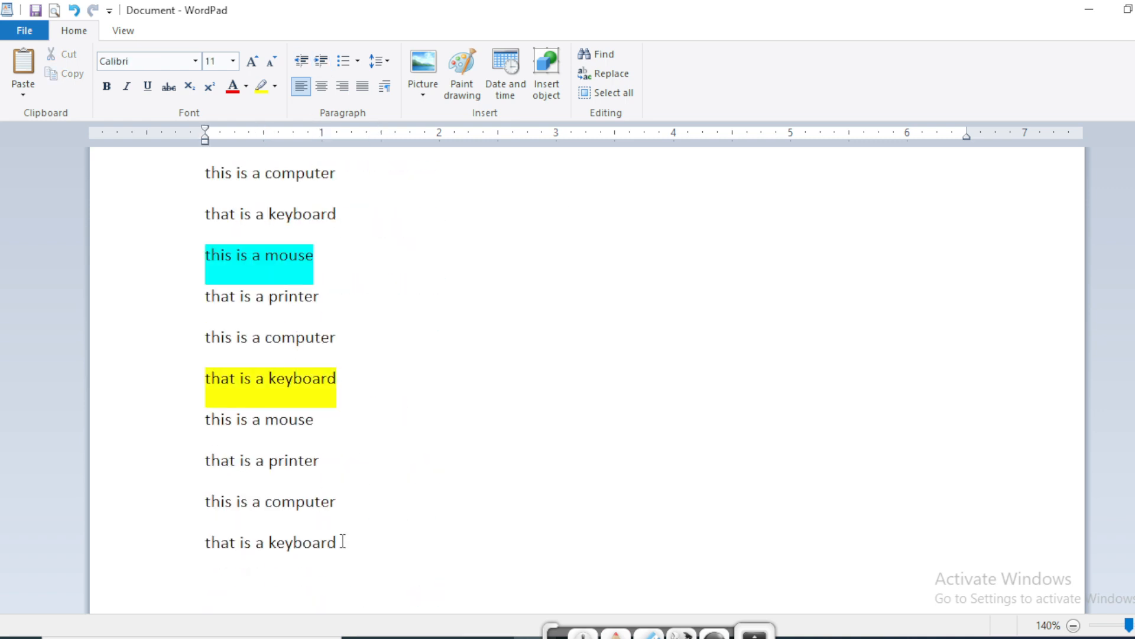
pyautogui.press('Return')
pyautogui.scroll(-1, 261, 596)
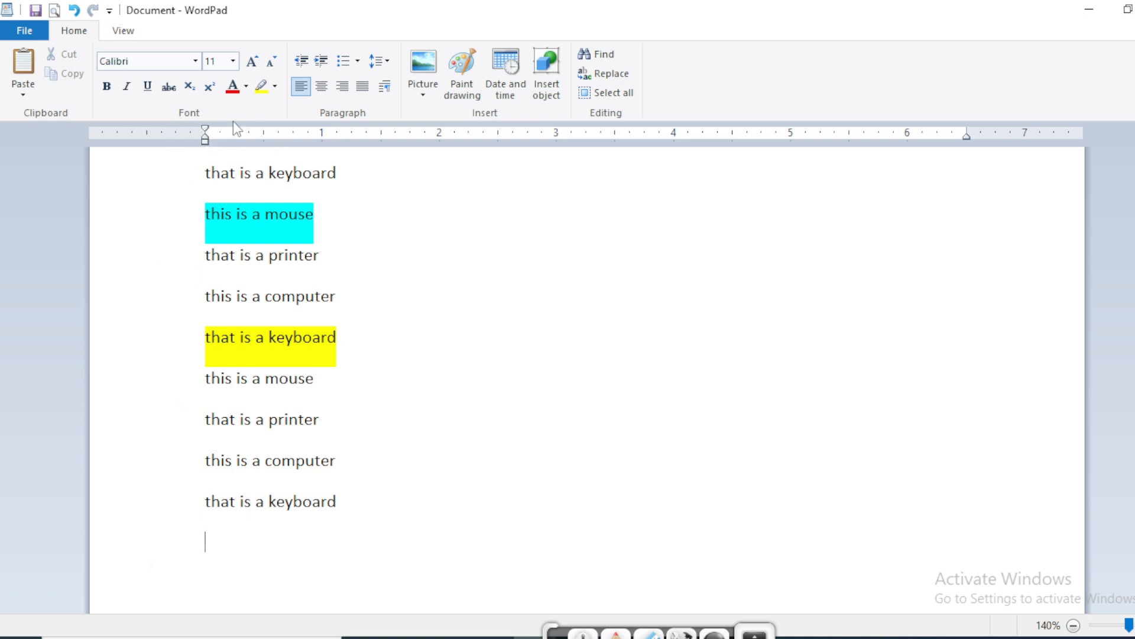
# Step: Mark the ruler's indent marker and circle the empty last line in red ink, and leave the annotation pen
pyautogui.click(643, 636)
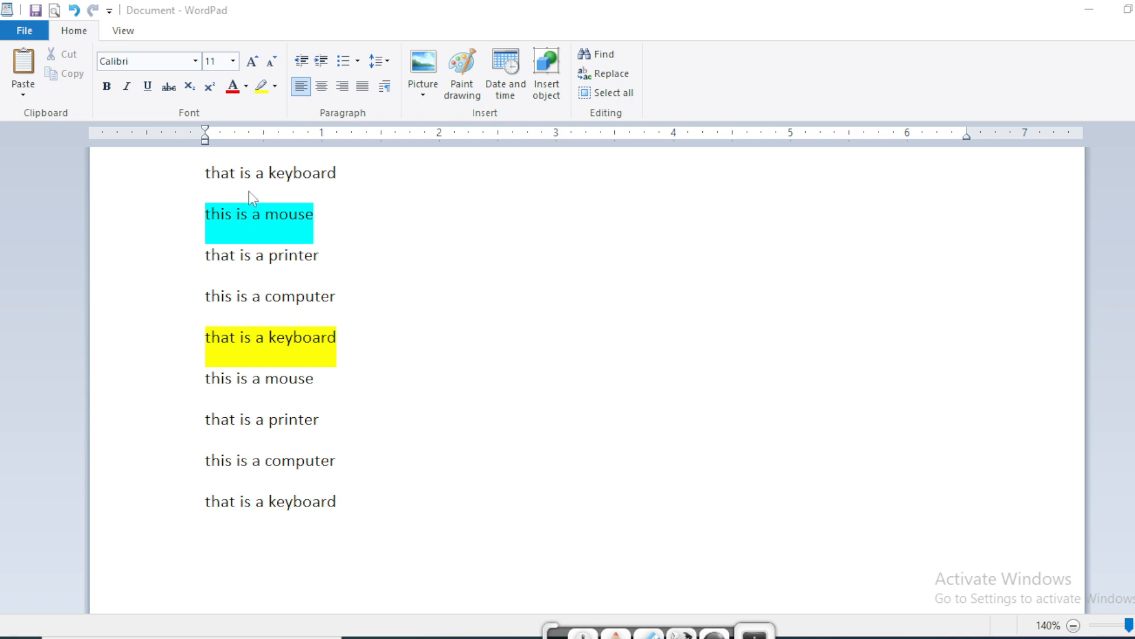
pyautogui.moveTo(187, 150); pyautogui.dragTo(223, 136)
pyautogui.moveTo(226, 538)
pyautogui.mouseDown()
pyautogui.moveTo(188, 570)
pyautogui.moveTo(210, 522)
pyautogui.moveTo(228, 585)
pyautogui.mouseUp()
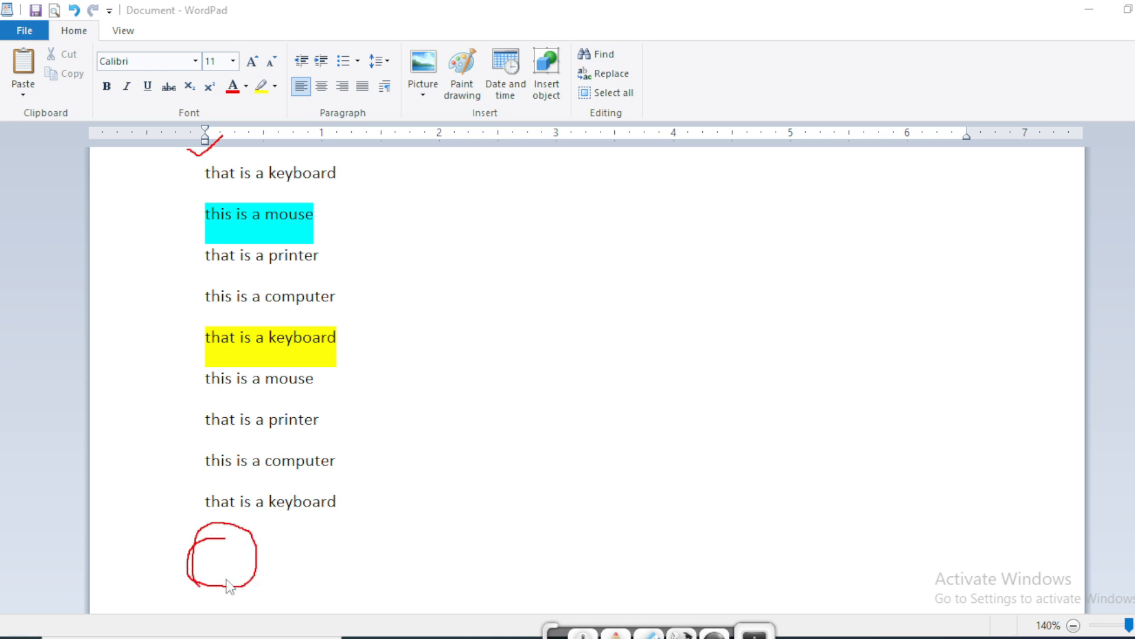
pyautogui.click(184, 558)
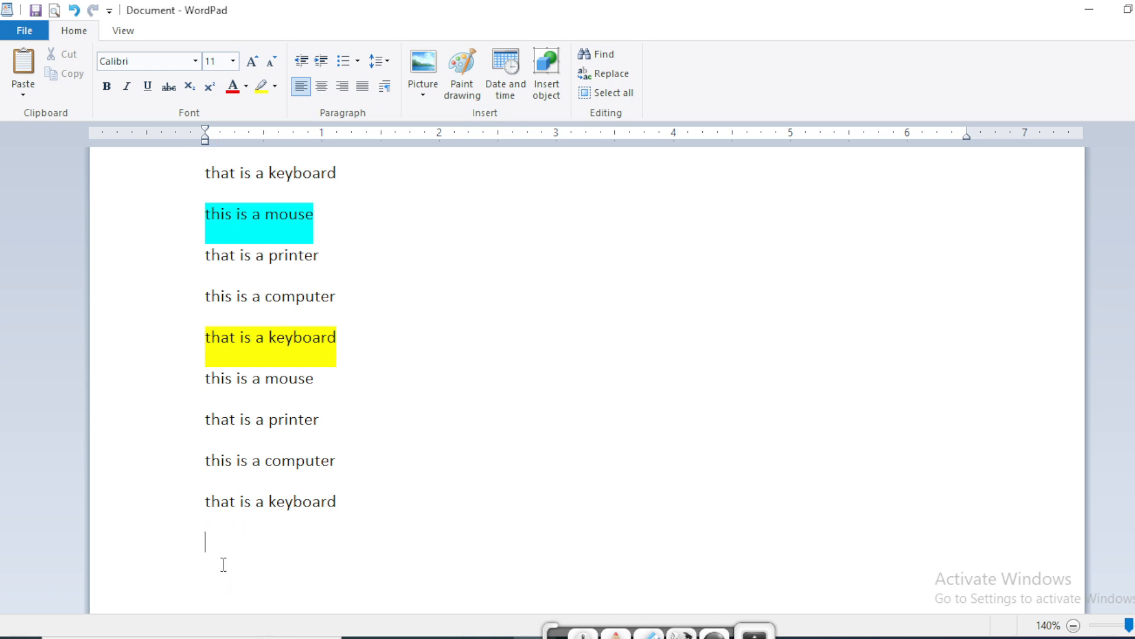
# Step: Increase the indent of the empty last line five times, to 2.5 on the ruler
pyautogui.click(322, 61)
pyautogui.click(322, 61)
pyautogui.click(321, 60)
pyautogui.click(321, 60)
pyautogui.click(321, 60)
# Step: Tick the indented start of the last line and circle the ruler's indent marker in red, and clear the ink
pyautogui.moveTo(481, 571); pyautogui.dragTo(519, 540)
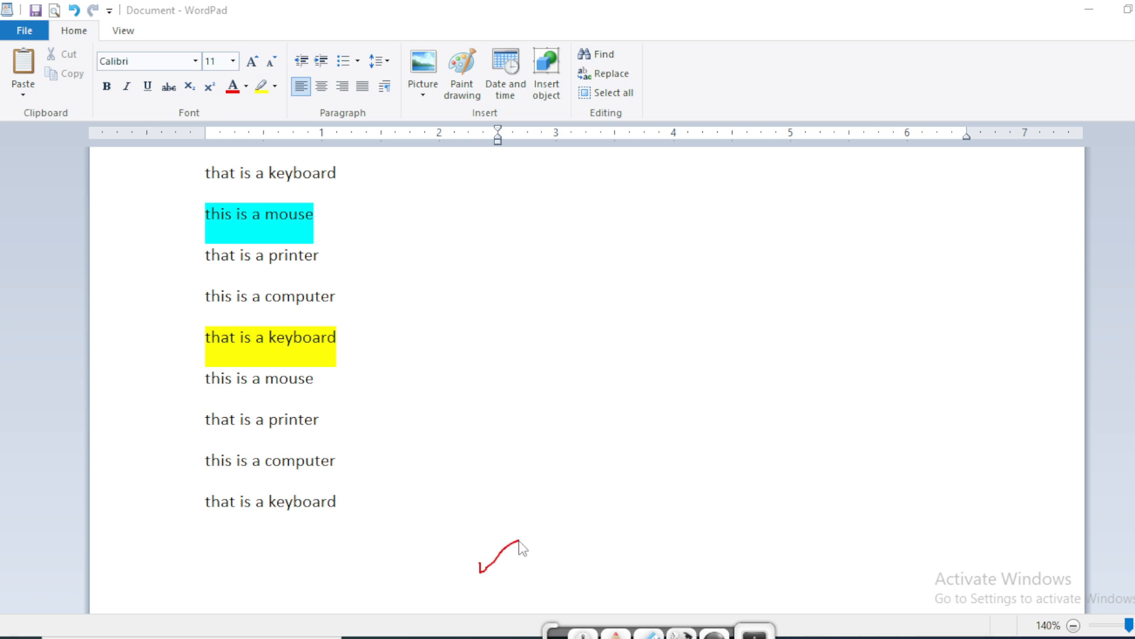
pyautogui.moveTo(509, 147)
pyautogui.mouseDown()
pyautogui.moveTo(534, 115)
pyautogui.moveTo(491, 119)
pyautogui.mouseUp()
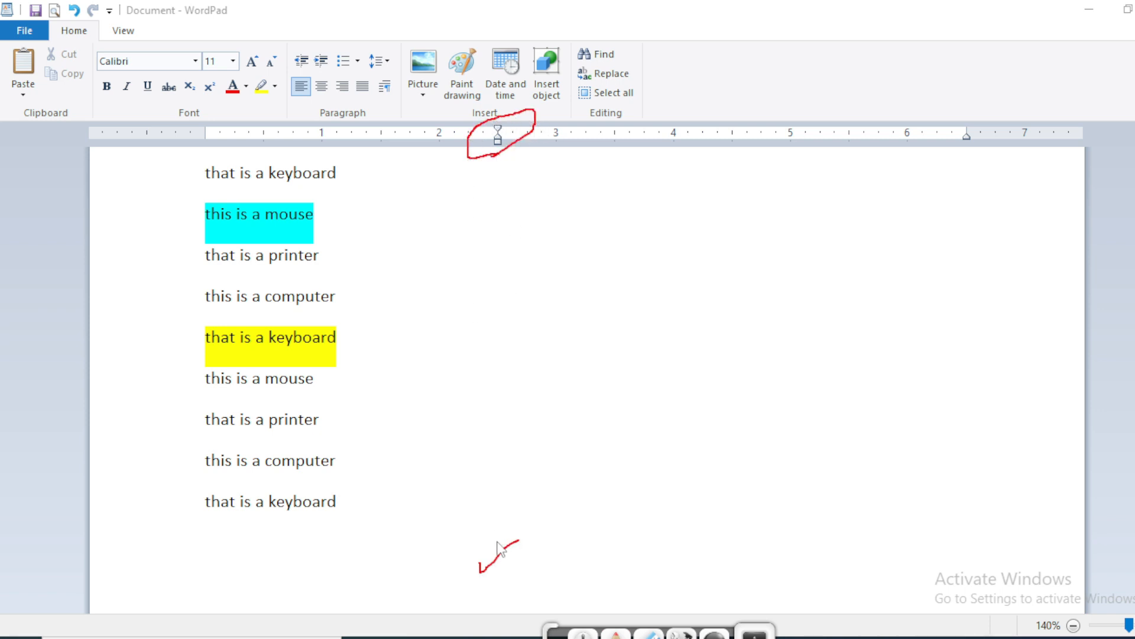
pyautogui.click(583, 634)
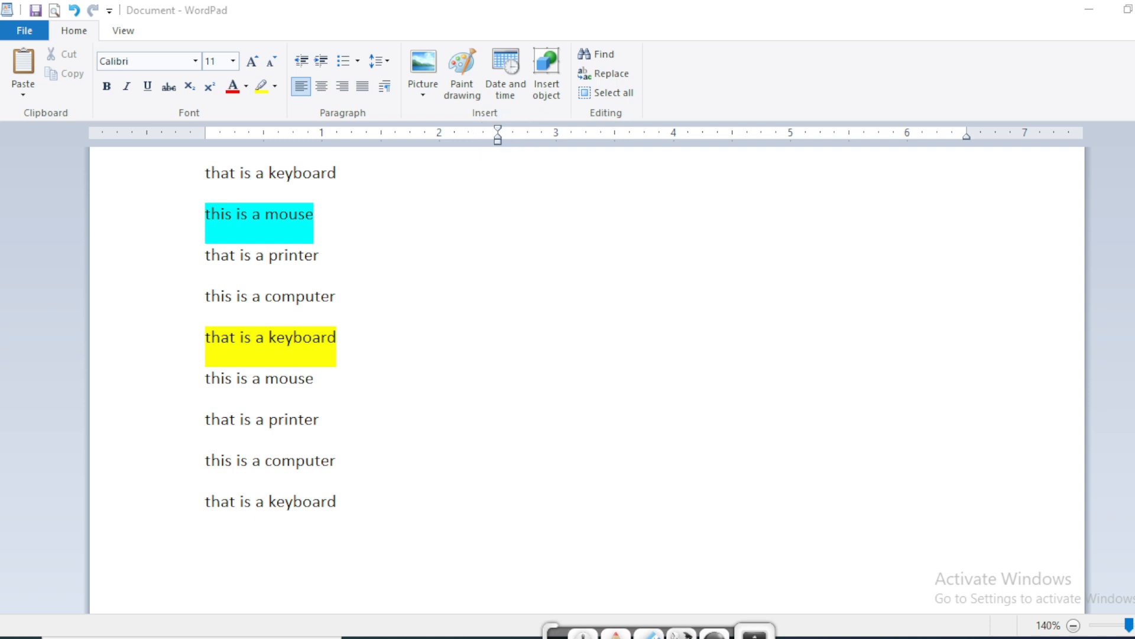
# Step: Enter the filler text "fsdsdfsdfsdfsdfsfsdsd sfsdfdfsd sddfsd sddsd" on the indented last line
pyautogui.click(525, 570)
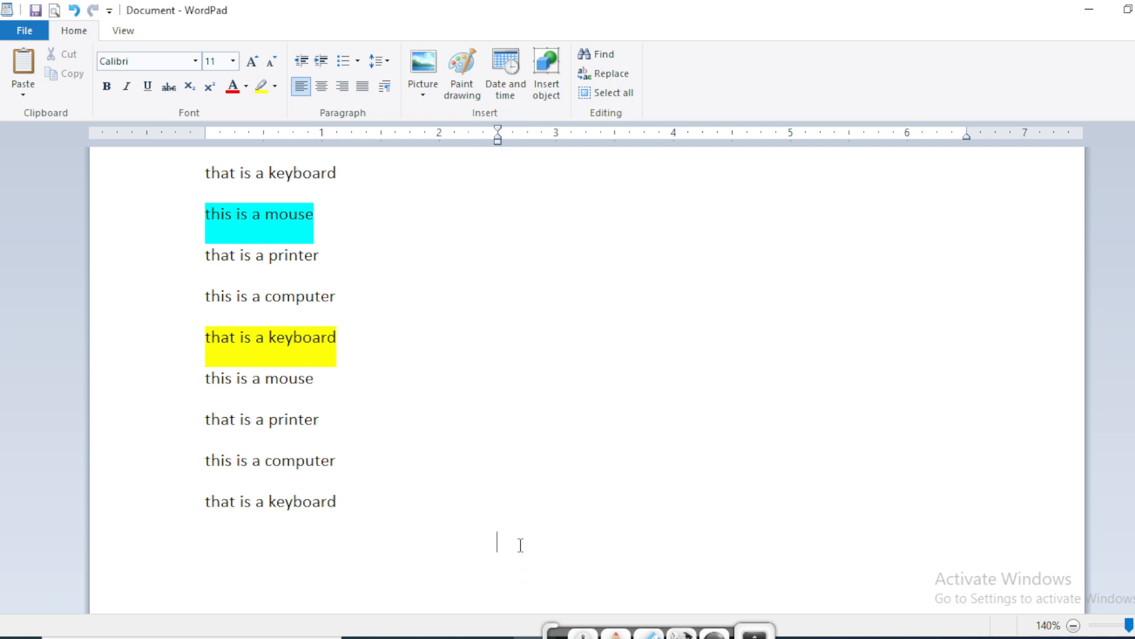
pyautogui.write('fsdsdfsdfsdfsdfsfsdsd sf')
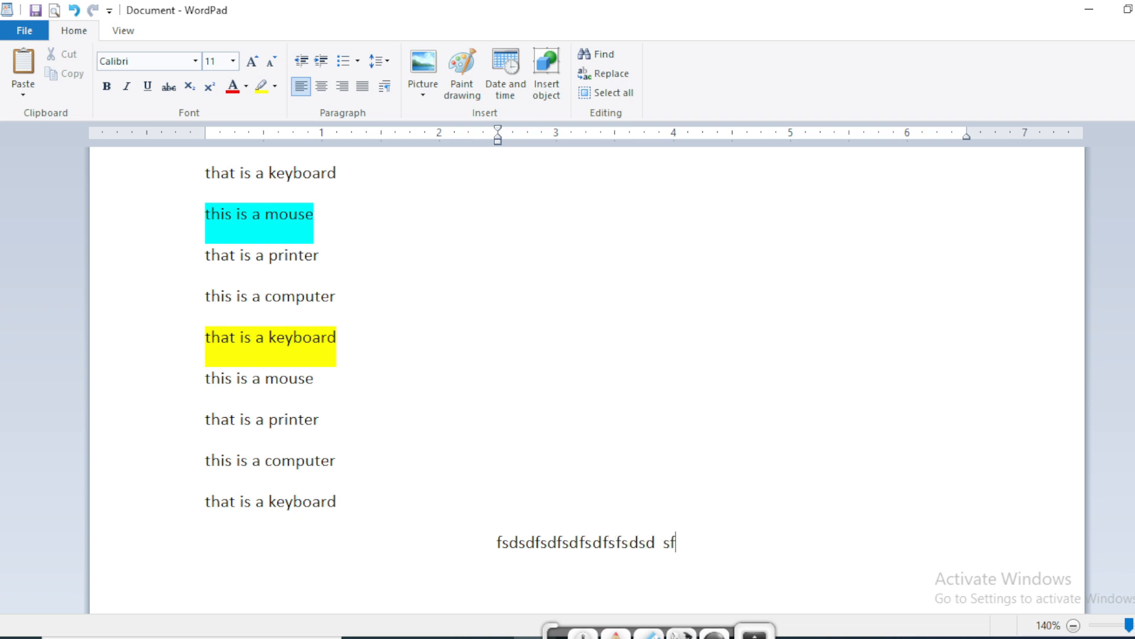
pyautogui.write('sdfdfsd sddfsd sddsd')
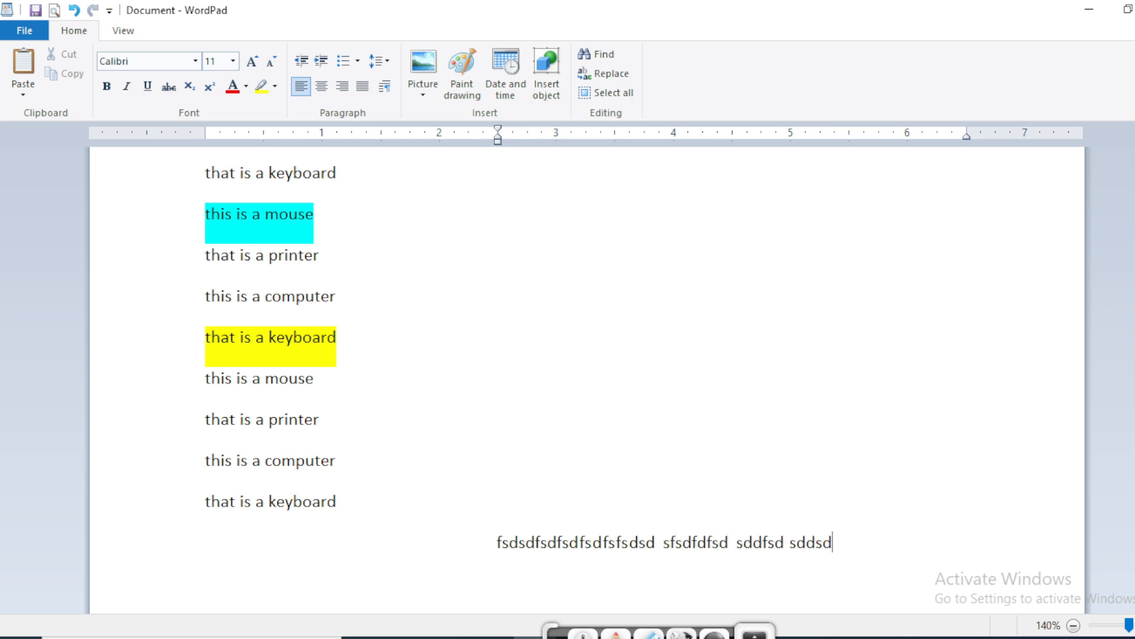
# Step: Continue the indented filler text with random words such as "sdfsdf sdfsd fsdf" until it fills five lines, ending with "ddf sd f"
pyautogui.write('f sdfsdf sdfsdfsdfsdfsdfsdf')
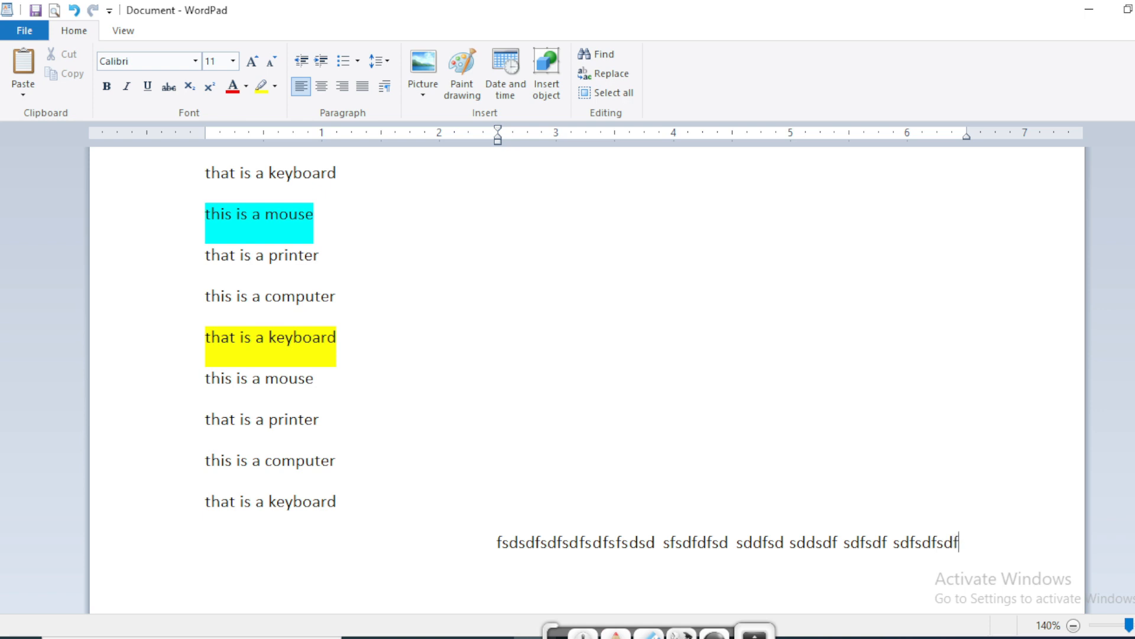
pyautogui.write('sdfsdfsd sdfsdf sdfsd')
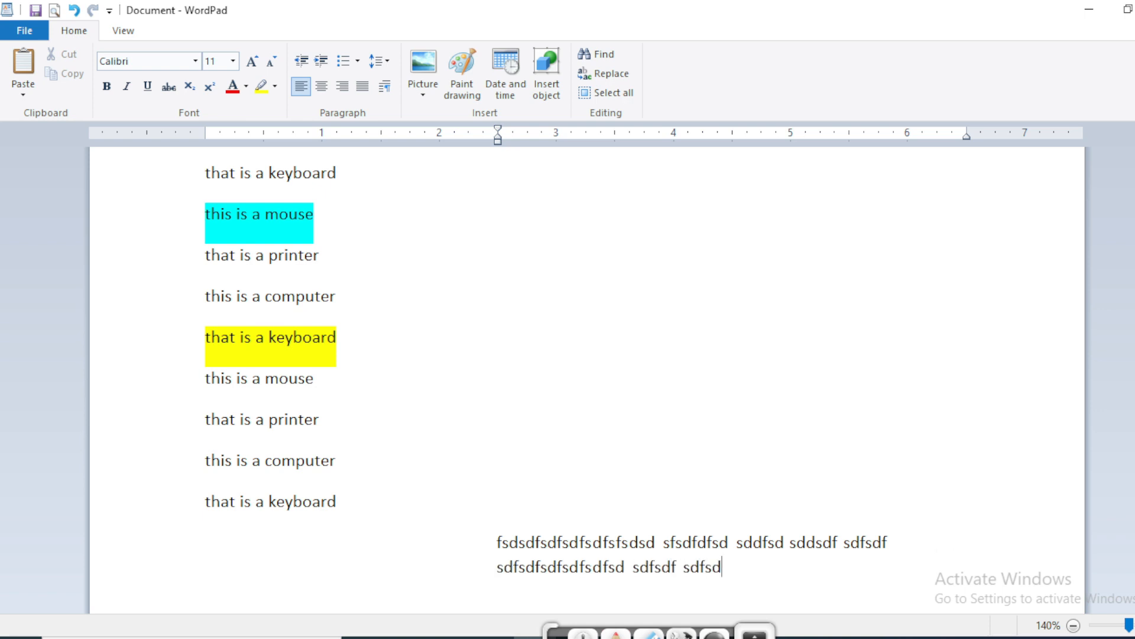
pyautogui.write('f sdfsdf sddfsdf sdfsd sd')
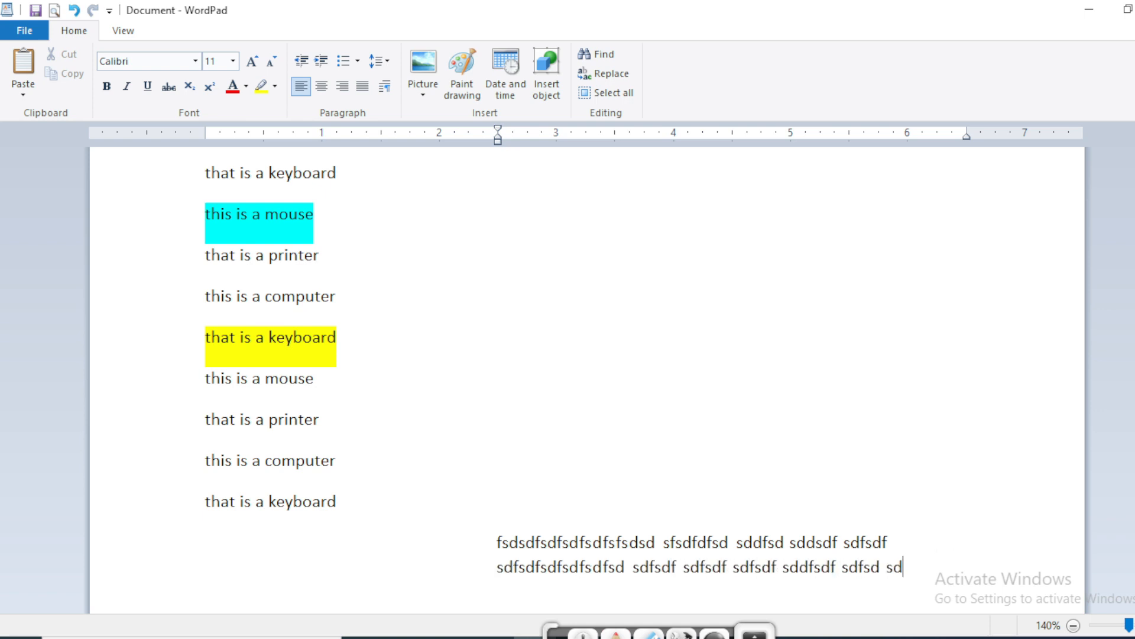
pyautogui.write('fsdf sdf sdfsdf sdfsd fsdf')
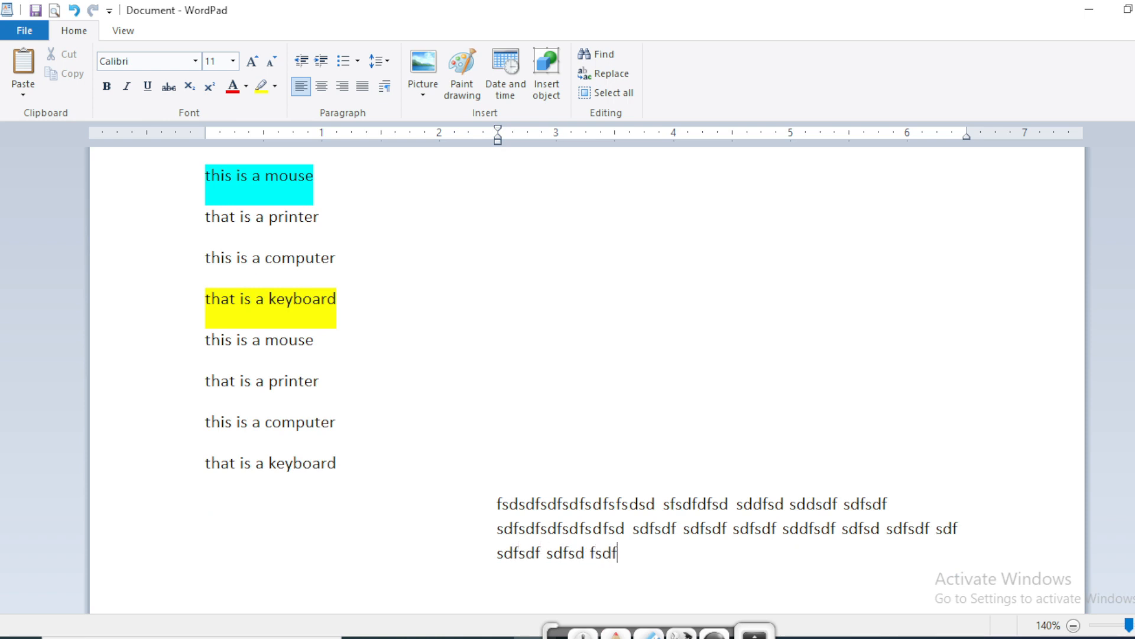
pyautogui.write('sdf sdfsdfsdf sdfsdf sd')
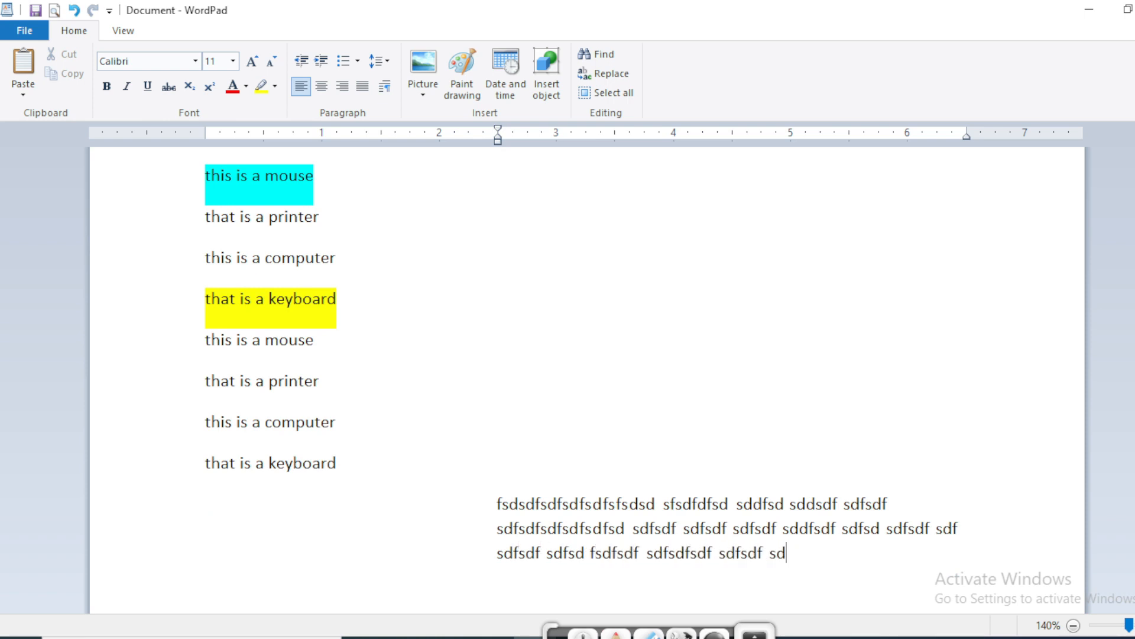
pyautogui.write('fsd sdfsd sdfds fdsf')
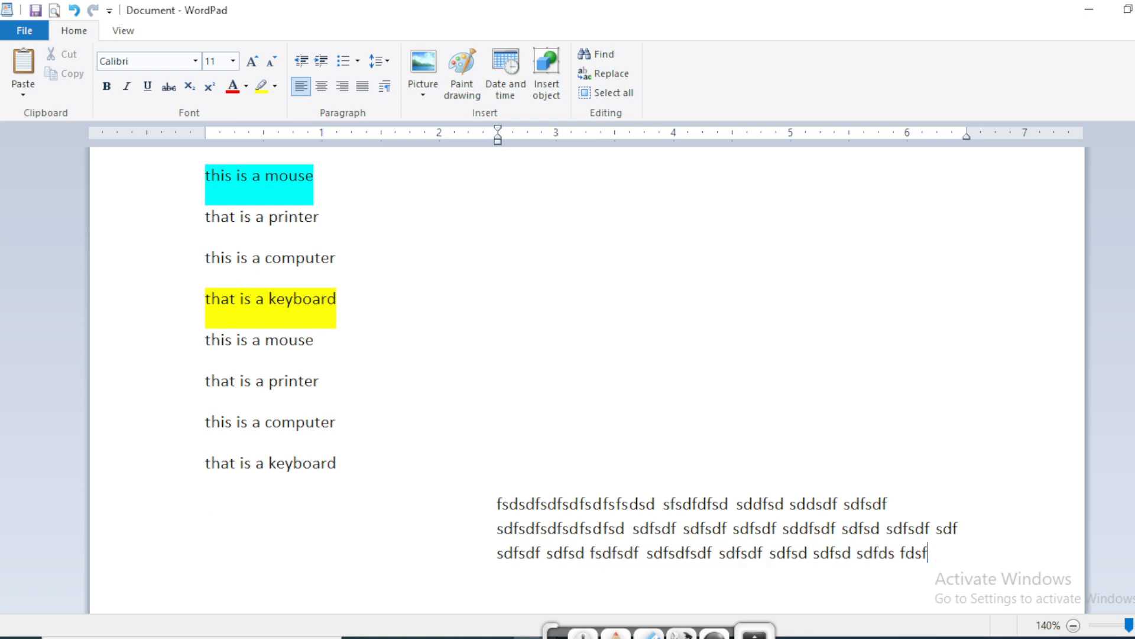
pyautogui.write('sd sdfsd sdfsdf sdfsd')
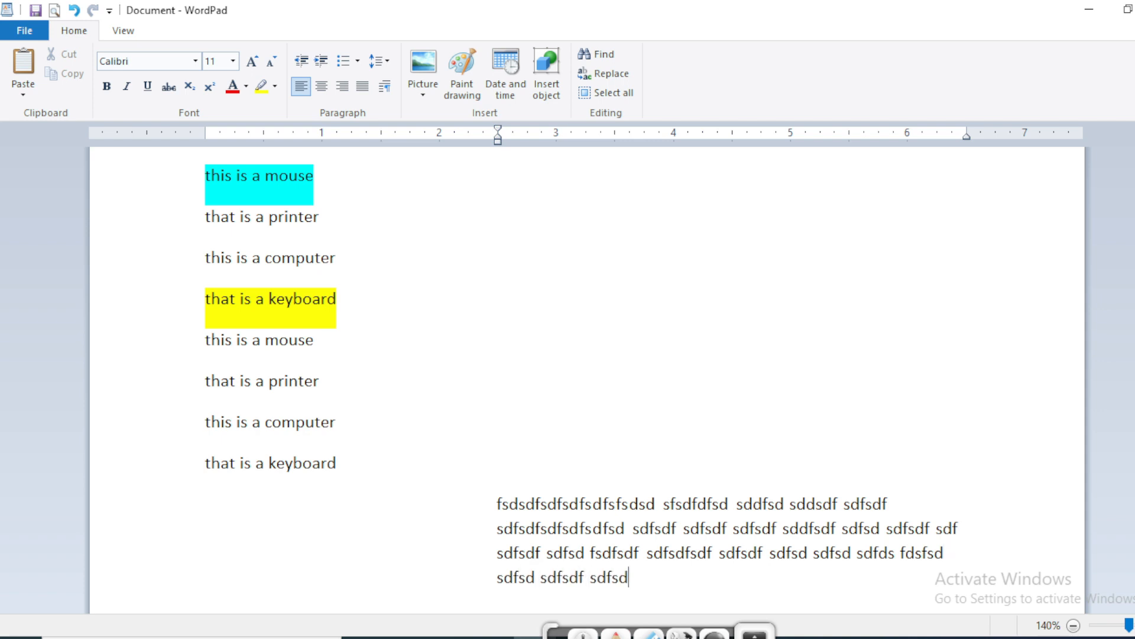
pyautogui.write('f sdsdf sd fdfds sd')
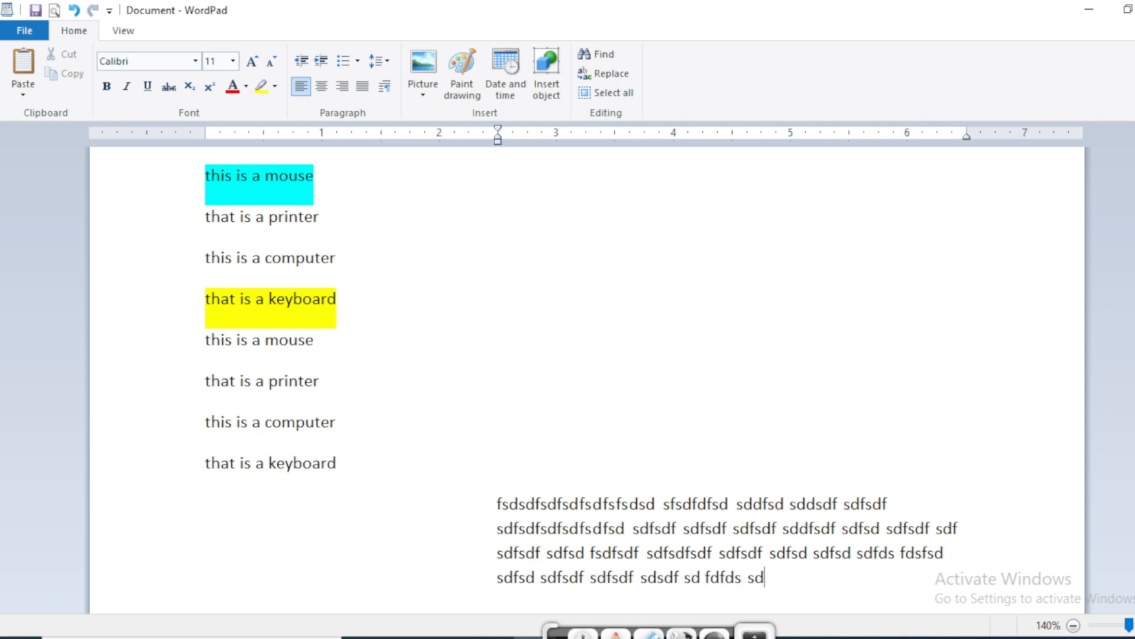
pyautogui.write('fsd sdf sdfdsf ds')
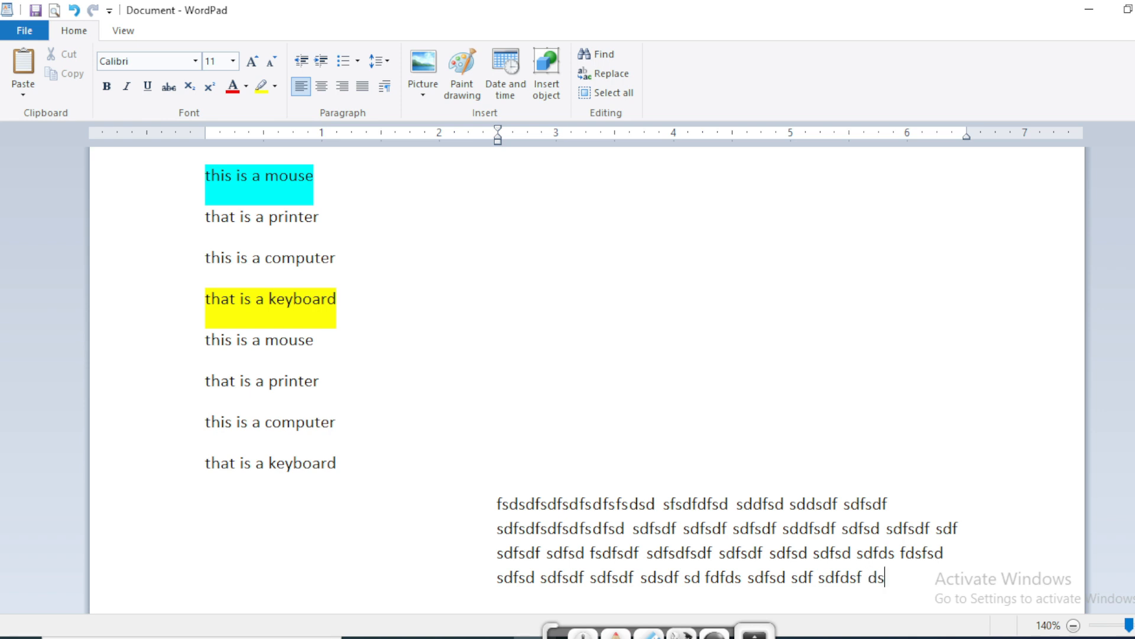
pyautogui.write('fsdf sddfsd f')
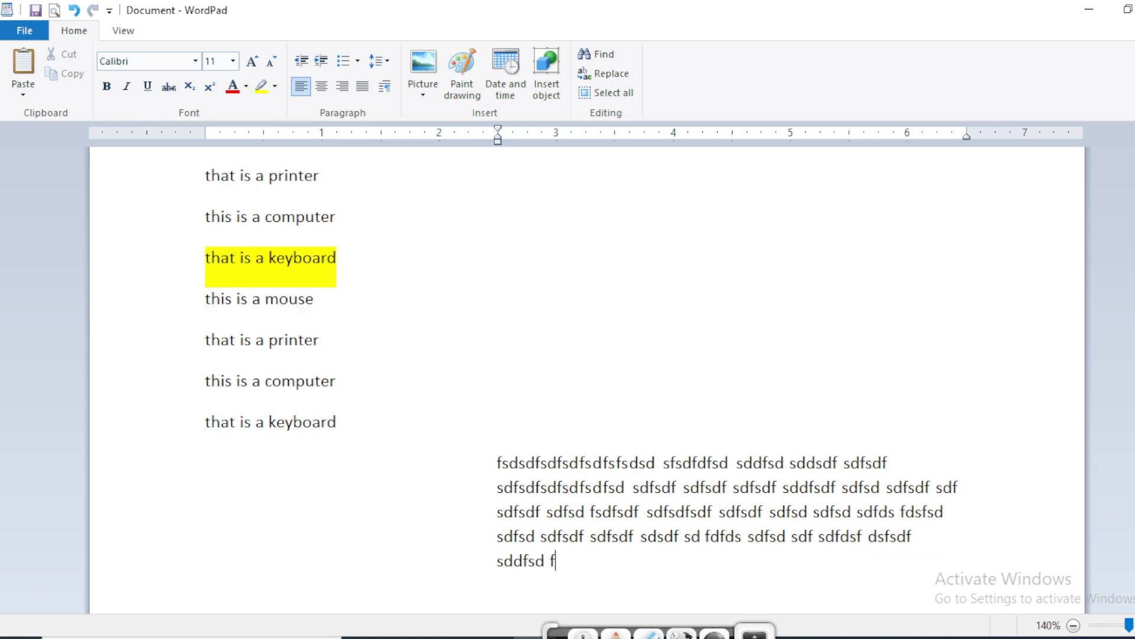
pyautogui.write('ds fsdf sdfsd sdf sd')
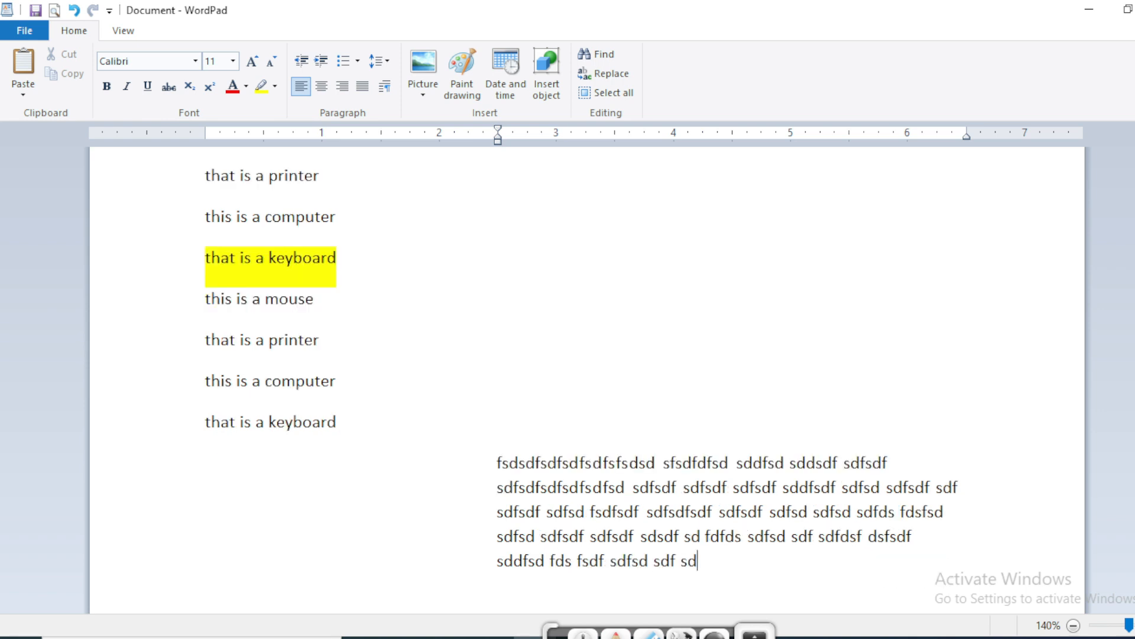
pyautogui.write('fsdf ddf sd f')
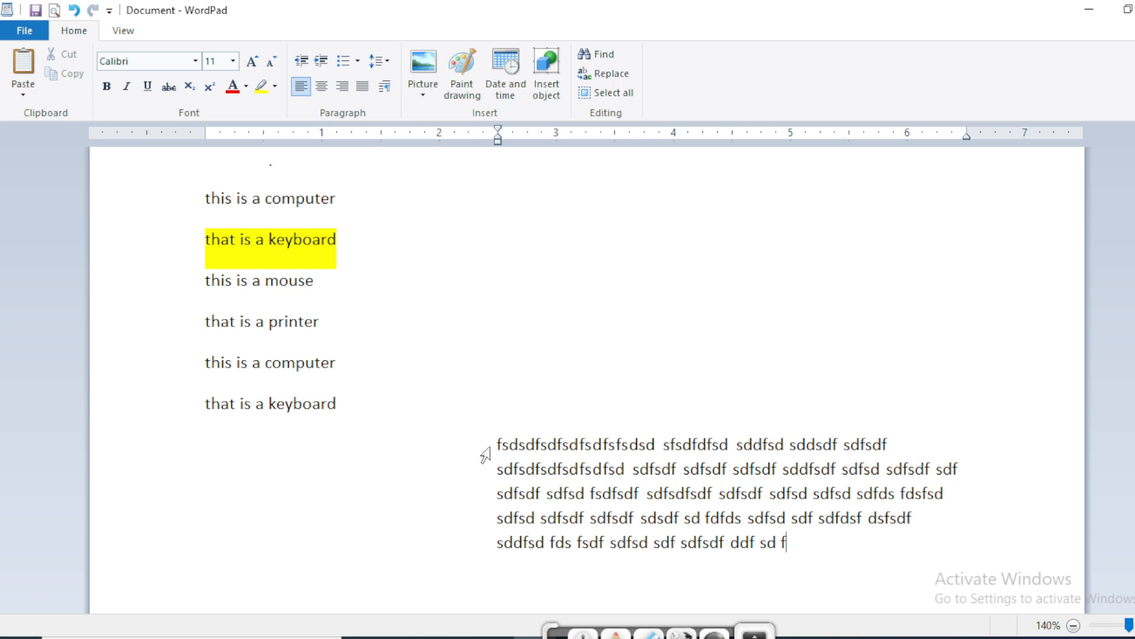
# Step: Decrease the whole filler paragraph's indent once, and increase it twice to reach 3 on the ruler
pyautogui.moveTo(488, 455); pyautogui.dragTo(483, 559)
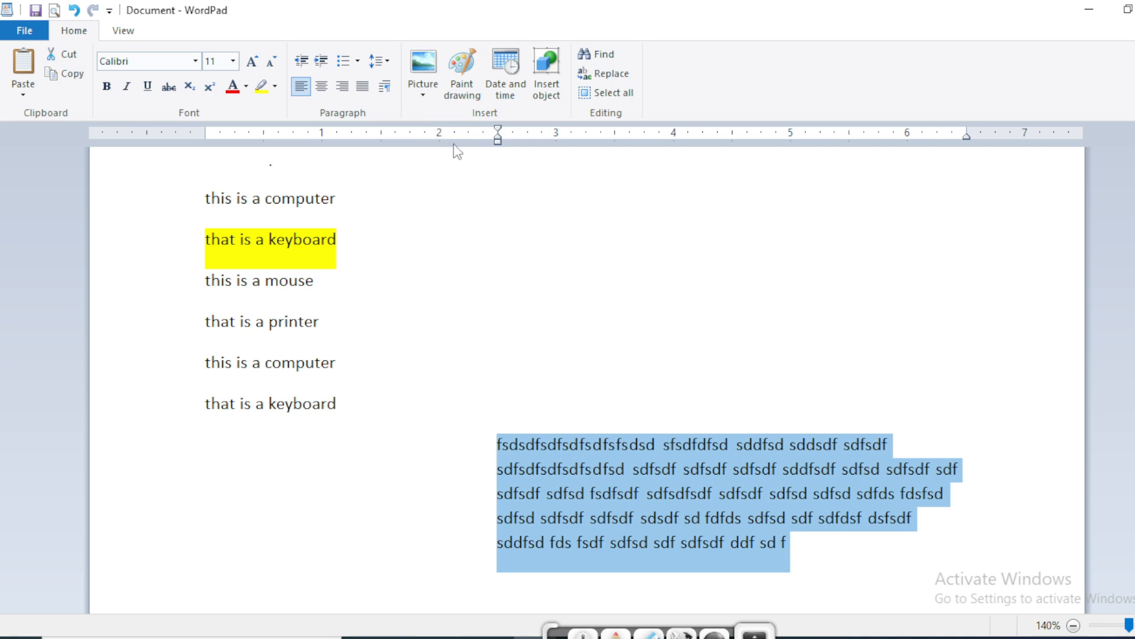
pyautogui.click(307, 63)
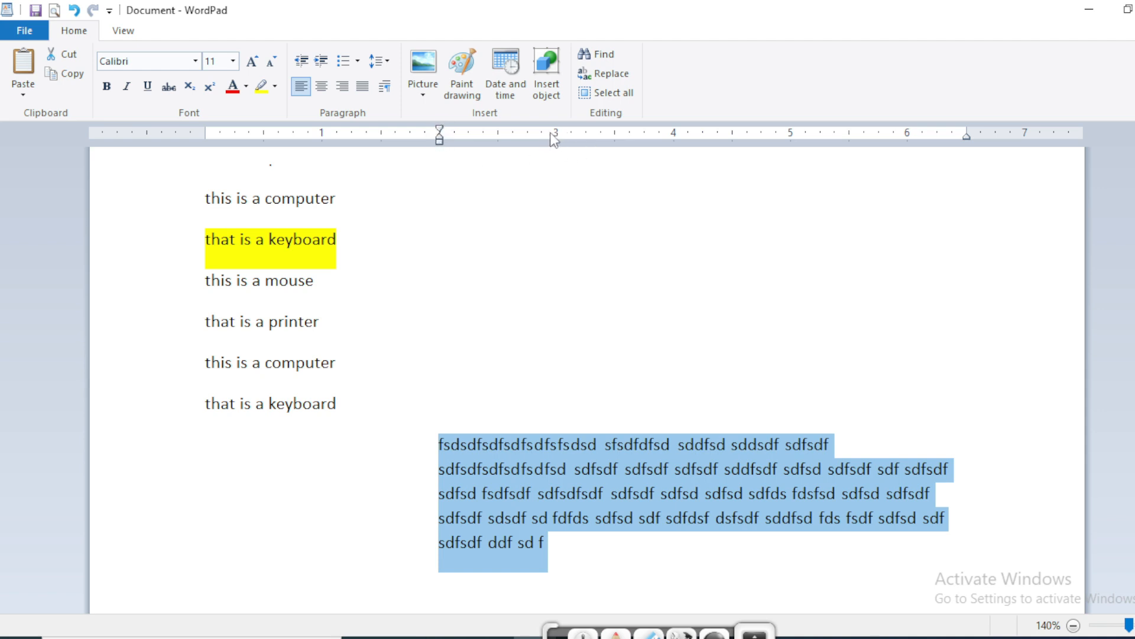
pyautogui.click(323, 62)
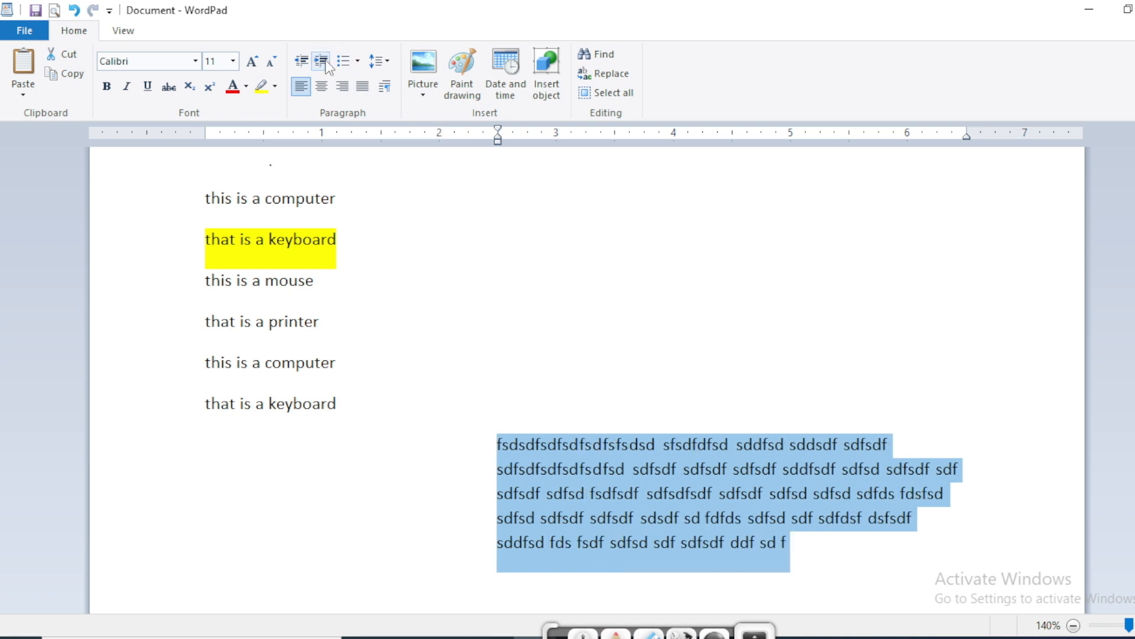
pyautogui.click(323, 61)
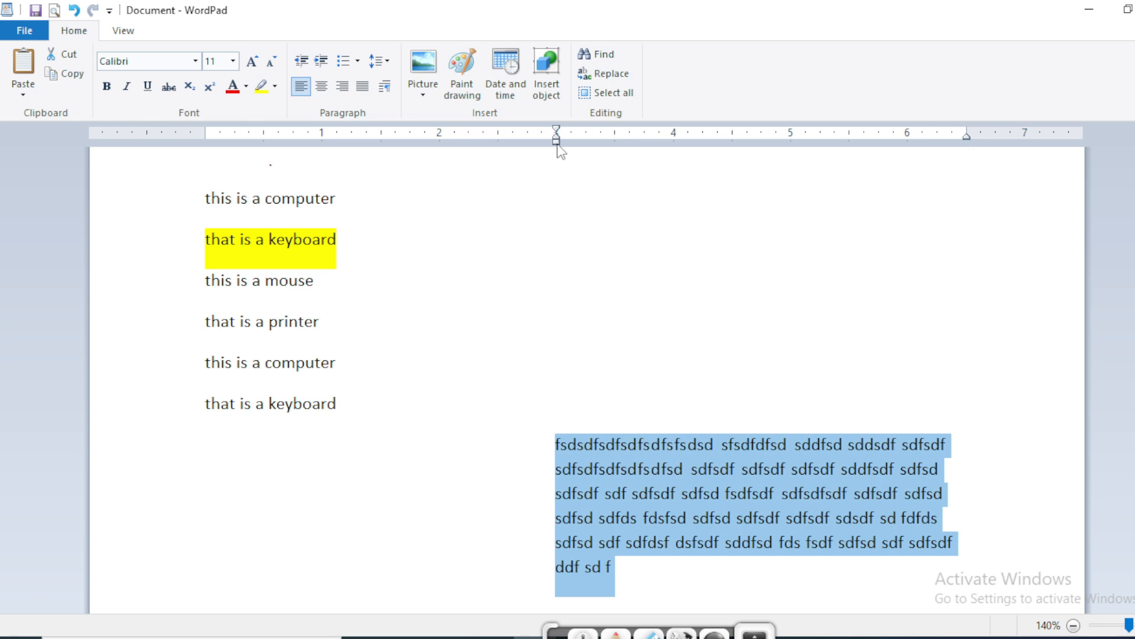
# Step: Try line spacings of 2 and 1.0 on the filler paragraph, and set it to 1.5
pyautogui.scroll(-1, 596, 308)
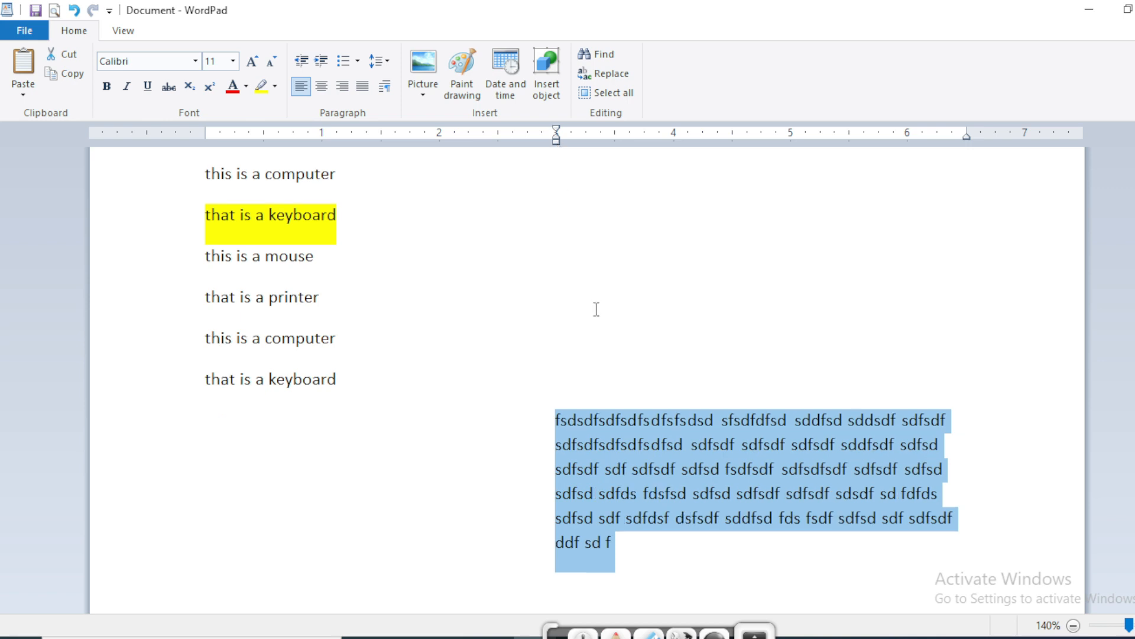
pyautogui.click(388, 62)
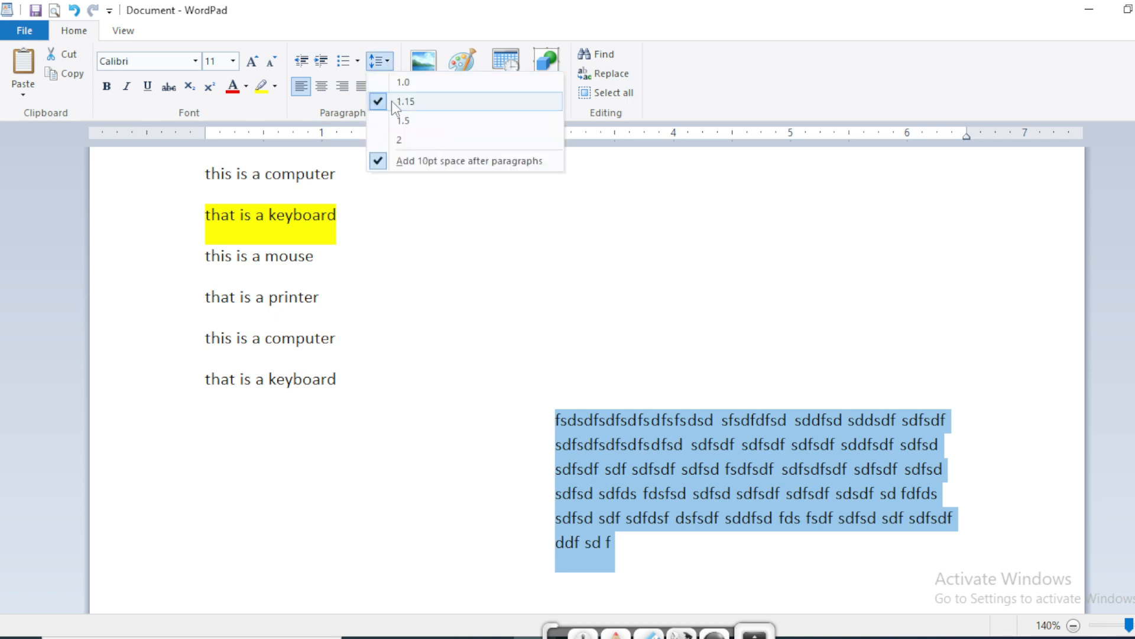
pyautogui.click(396, 141)
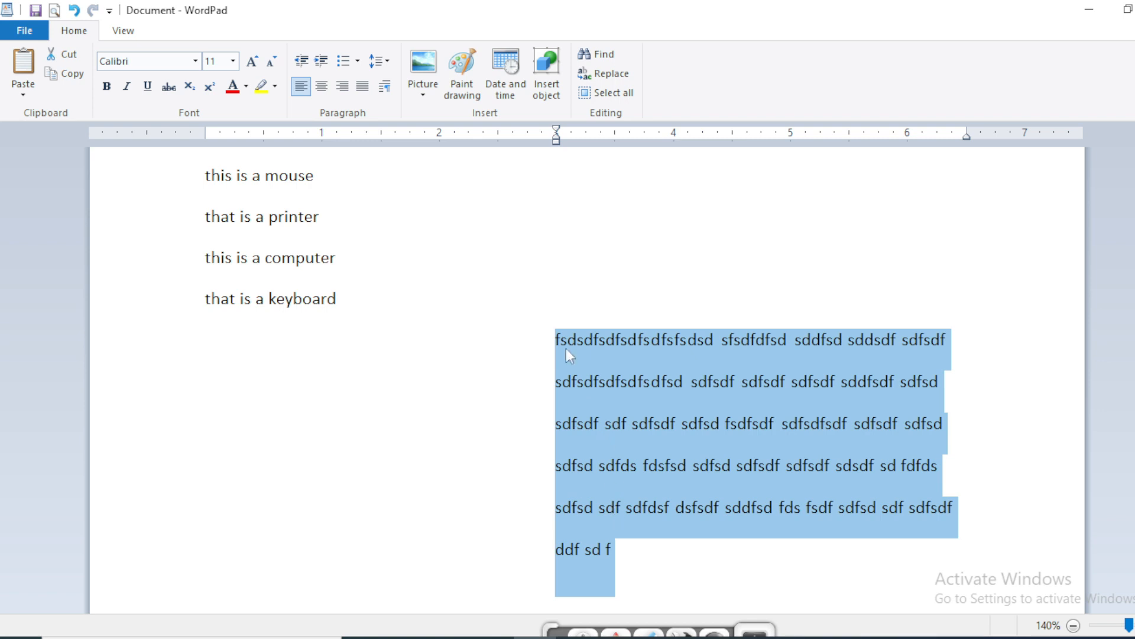
pyautogui.click(377, 61)
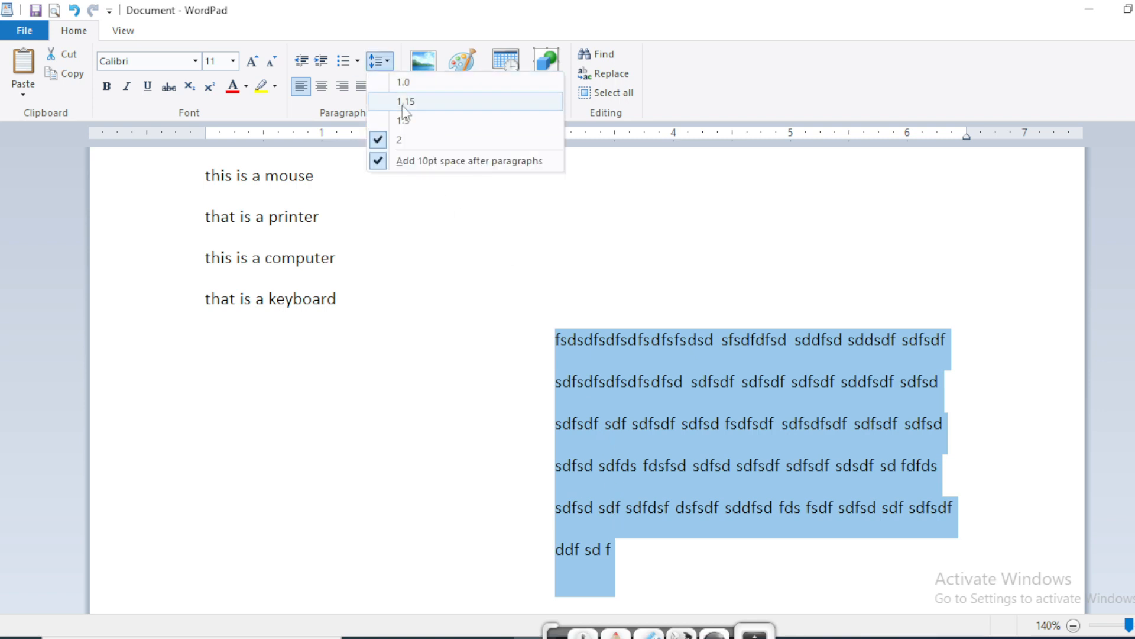
pyautogui.click(405, 84)
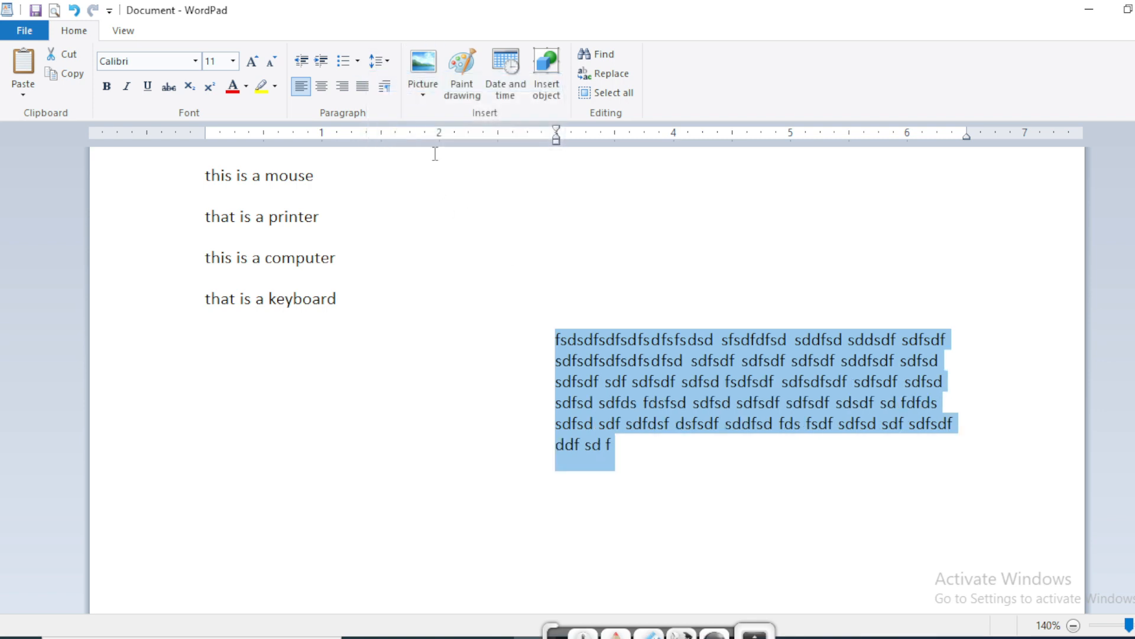
pyautogui.click(386, 60)
pyautogui.click(395, 119)
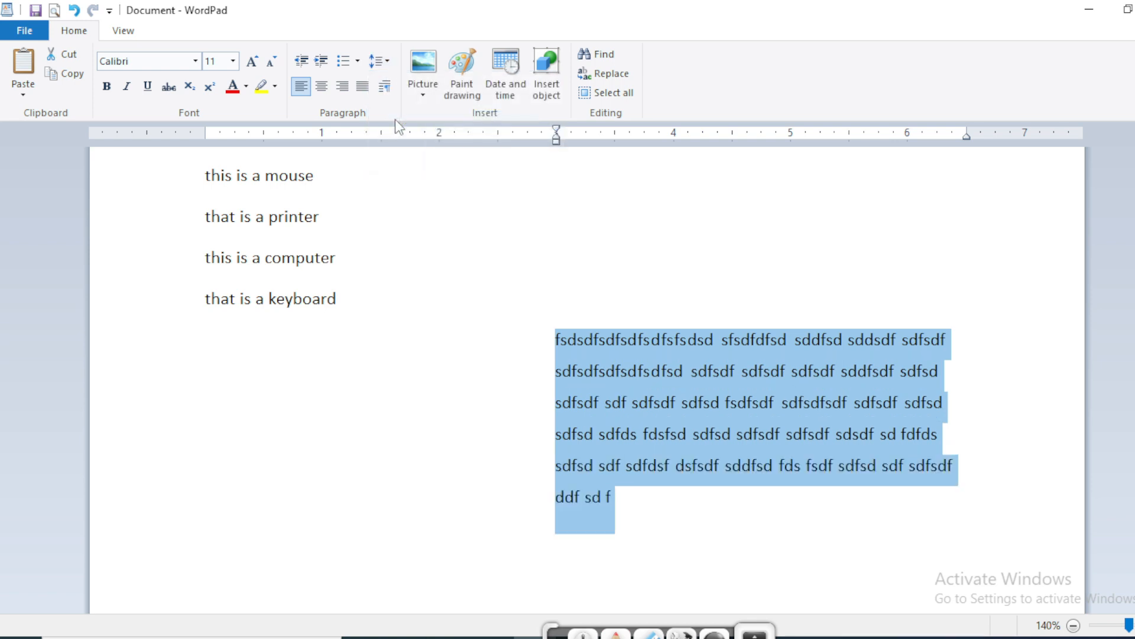
# Step: Select the whole filler paragraph again and centre its text
pyautogui.click(608, 382)
pyautogui.moveTo(543, 341); pyautogui.dragTo(583, 504)
pyautogui.click(320, 87)
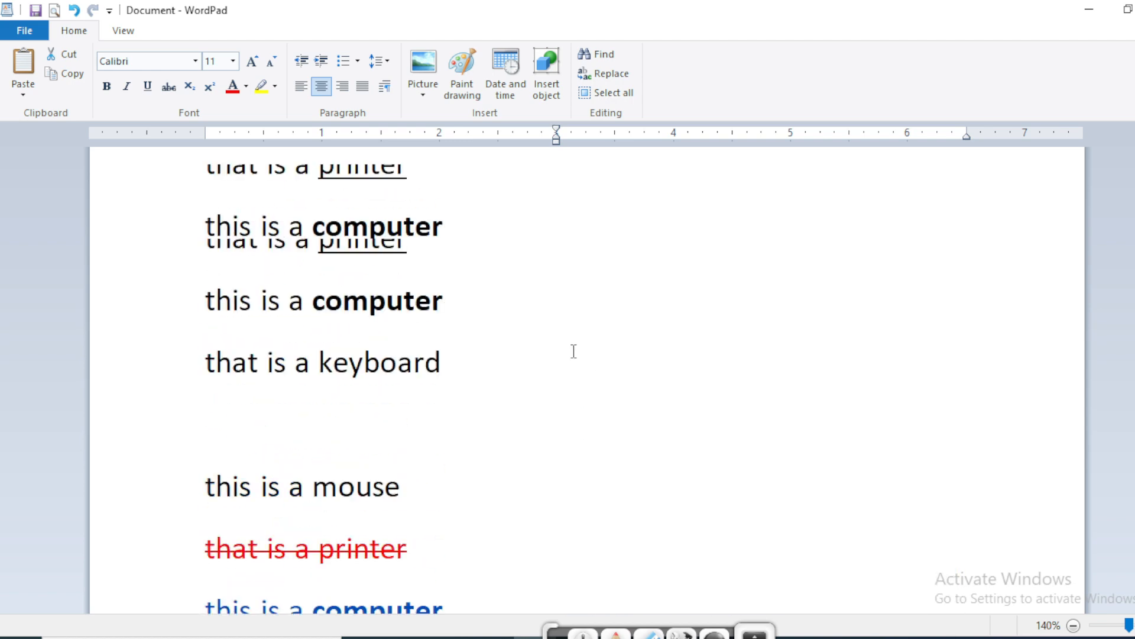
# Step: Align the document's first line "this is a mouse" to the centre and to the right, and return it to left alignment
pyautogui.scroll(3, 573, 350)
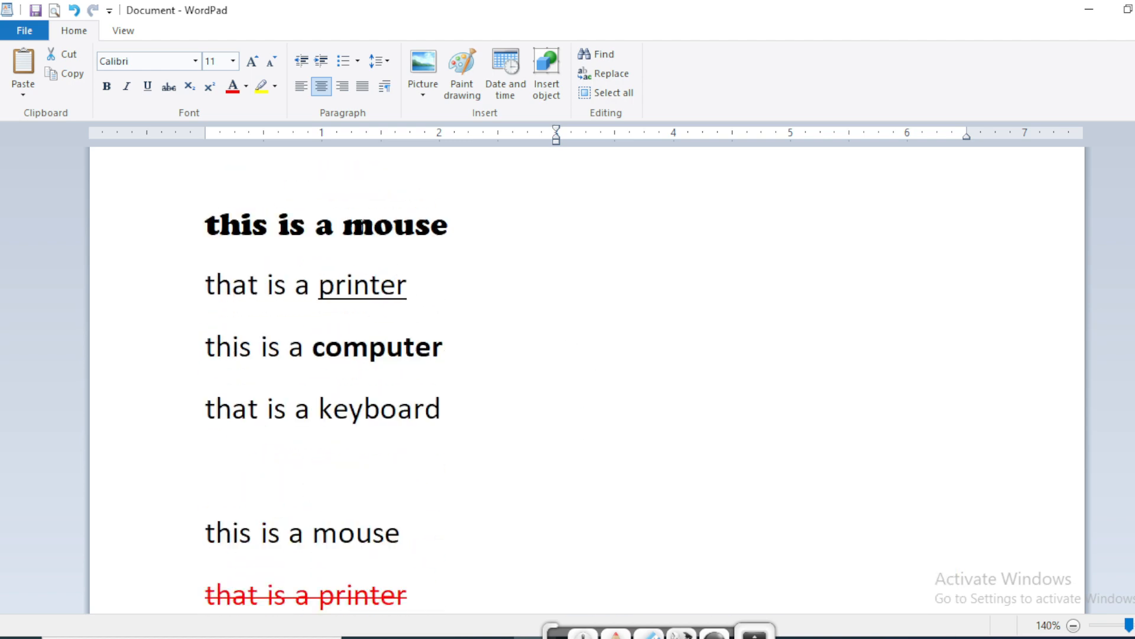
pyautogui.click(362, 226)
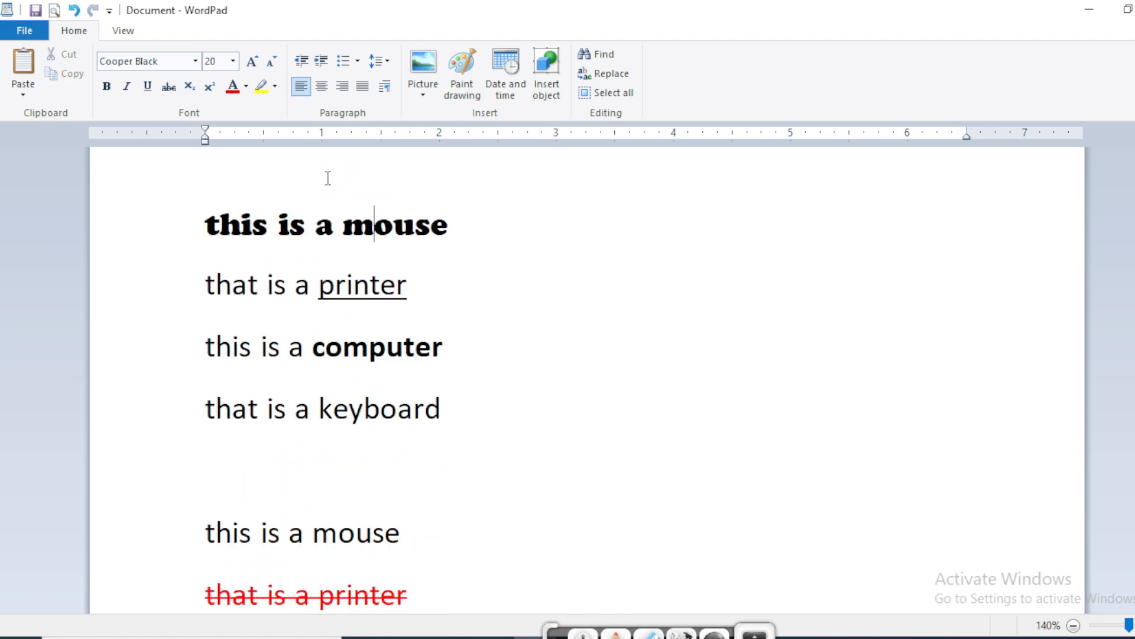
pyautogui.click(327, 91)
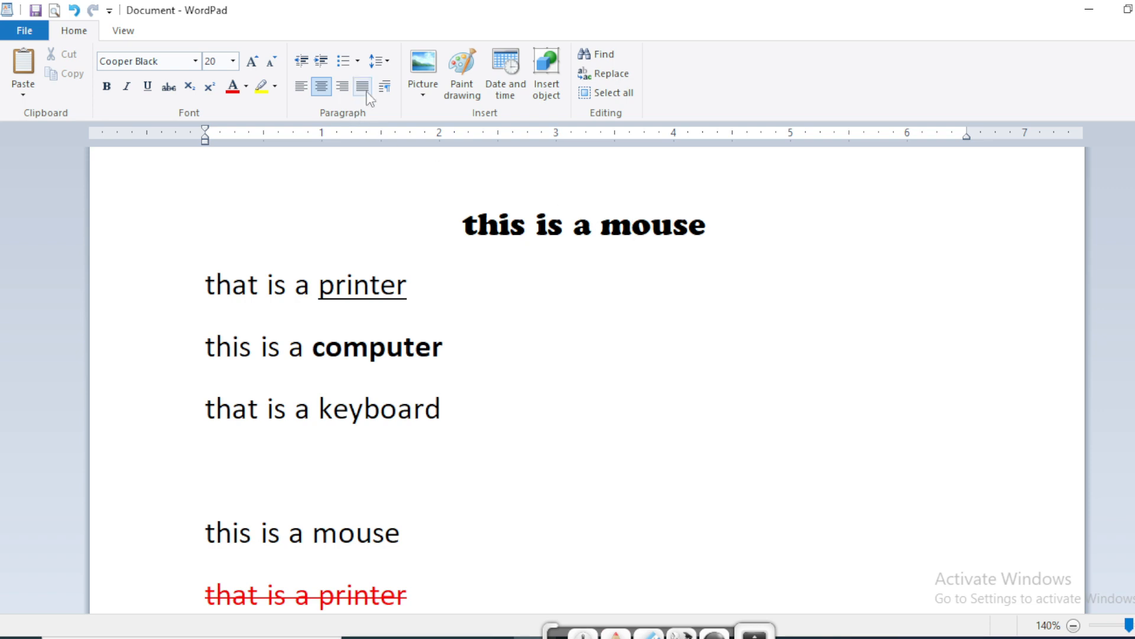
pyautogui.click(342, 89)
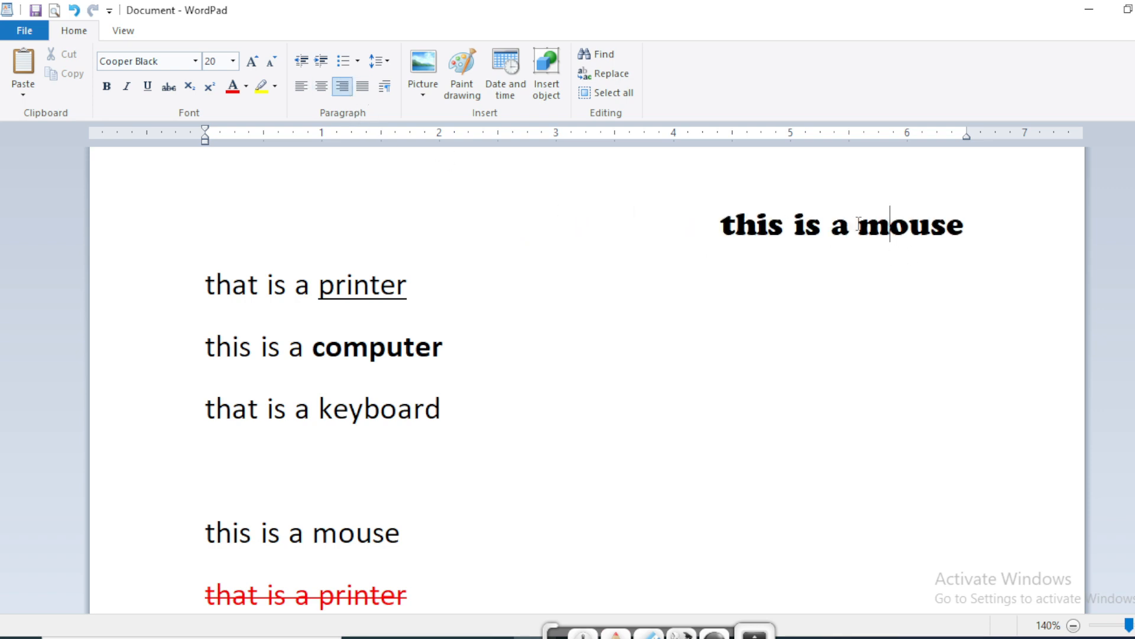
pyautogui.click(303, 87)
# Step: Align the filler paragraph at the document's end to the left, and justify it
pyautogui.scroll(-15, 664, 372)
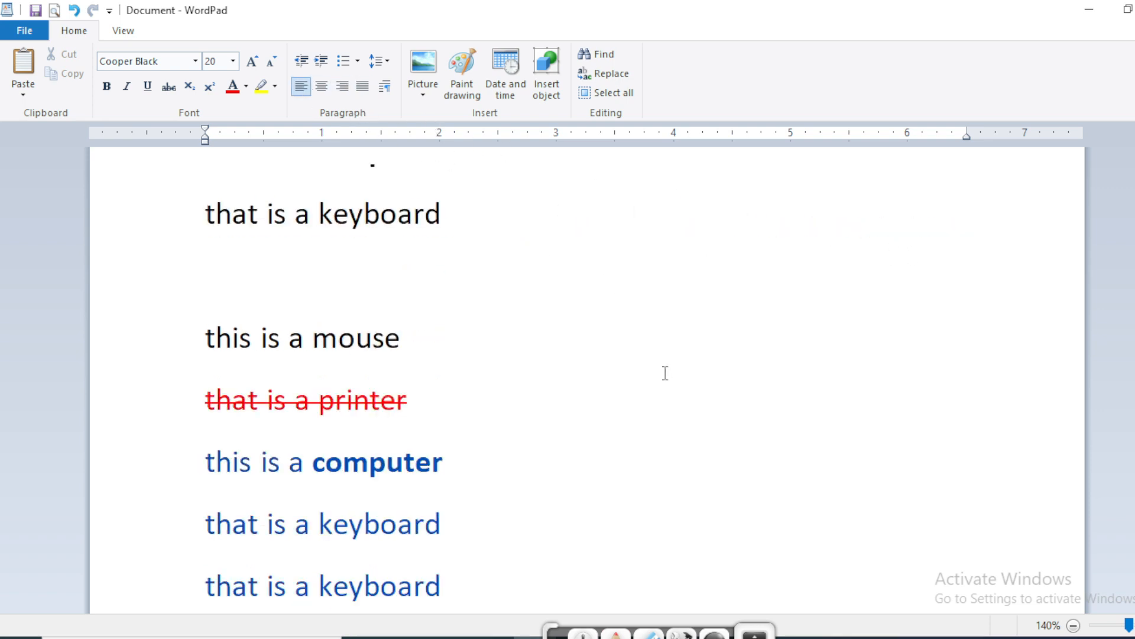
pyautogui.moveTo(545, 385); pyautogui.dragTo(547, 541)
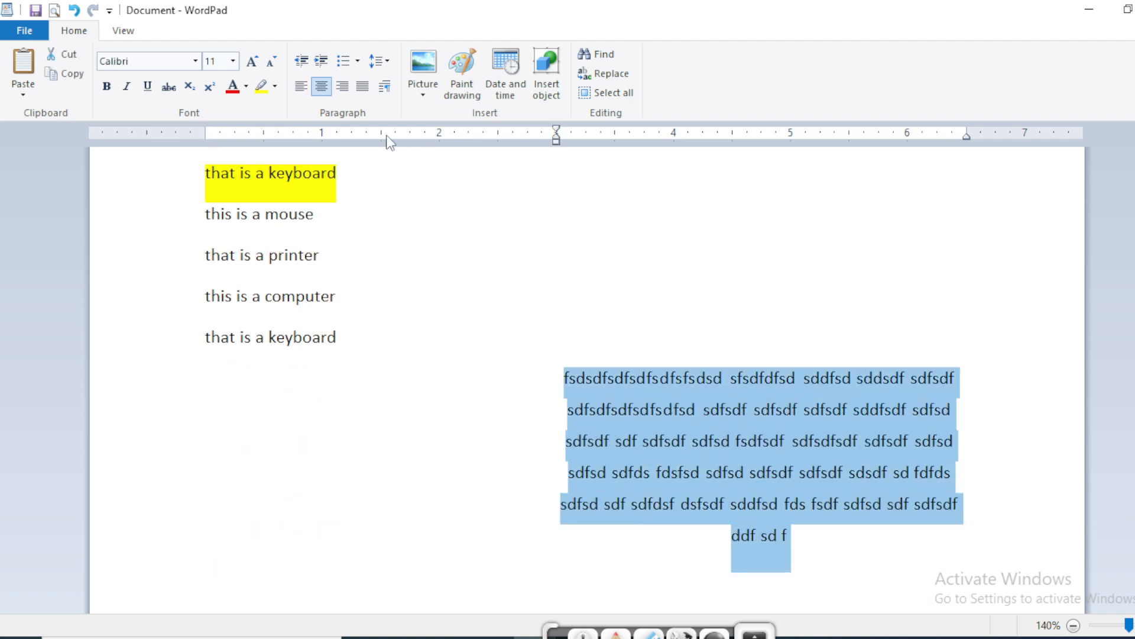
pyautogui.click(307, 88)
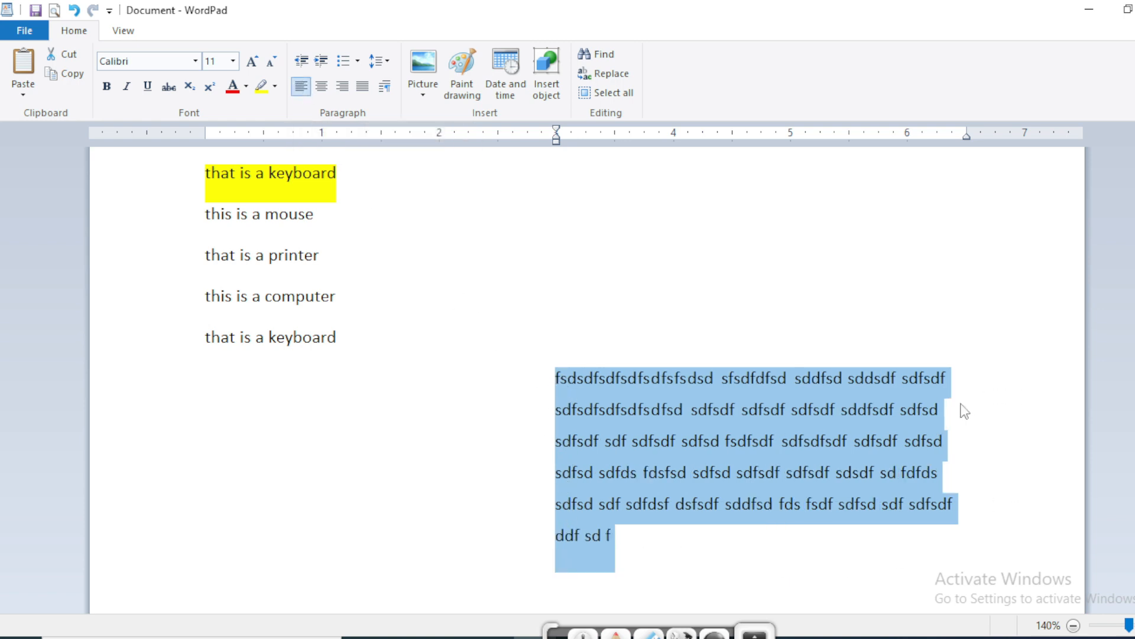
pyautogui.click(365, 87)
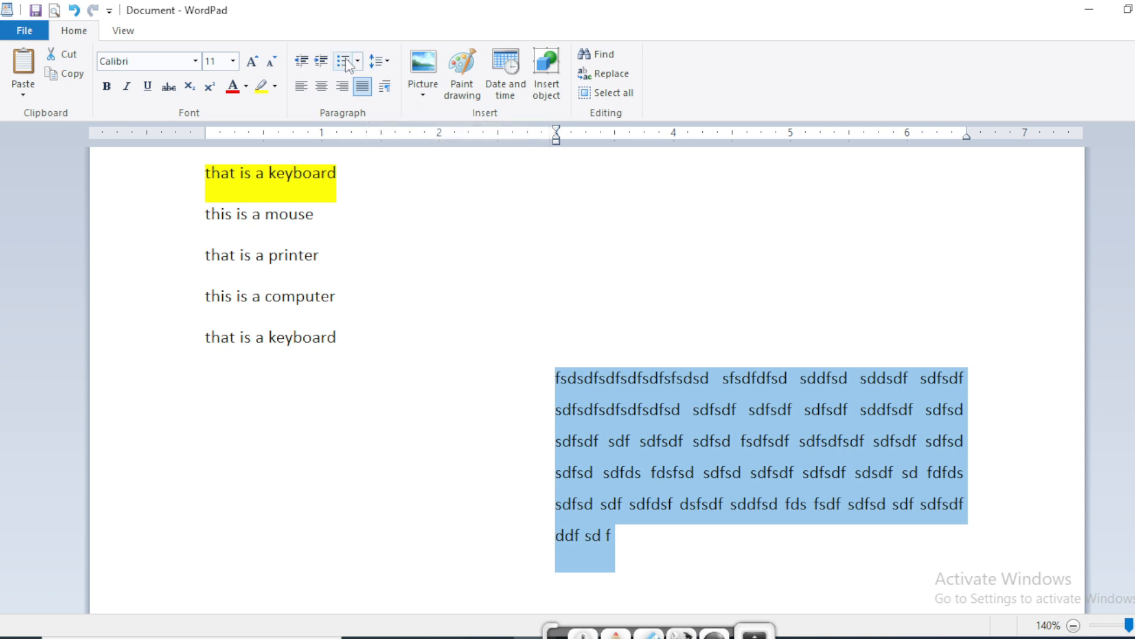
# Step: Start a new empty line below the justified filler paragraph
pyautogui.scroll(3, 337, 155)
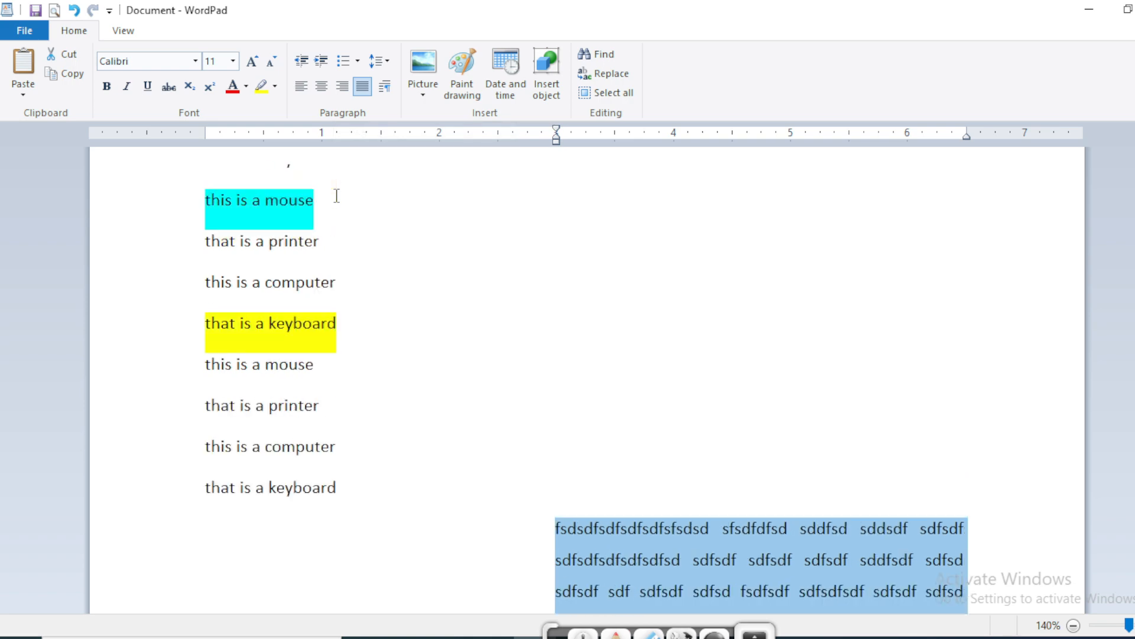
pyautogui.scroll(-3, 335, 192)
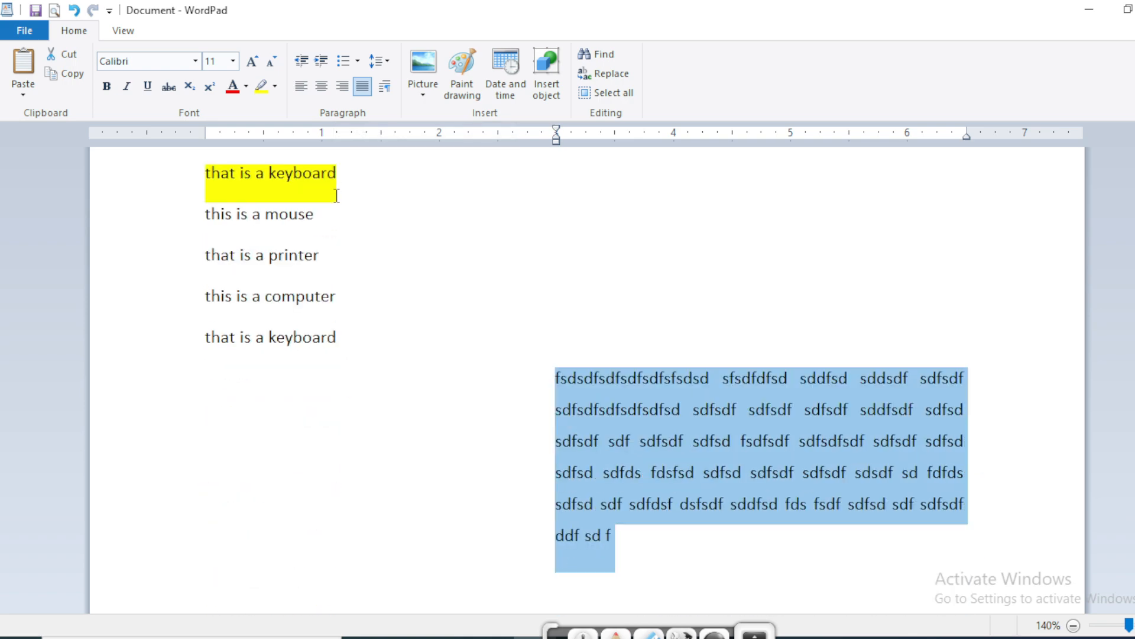
pyautogui.click(652, 541)
pyautogui.press('Return')
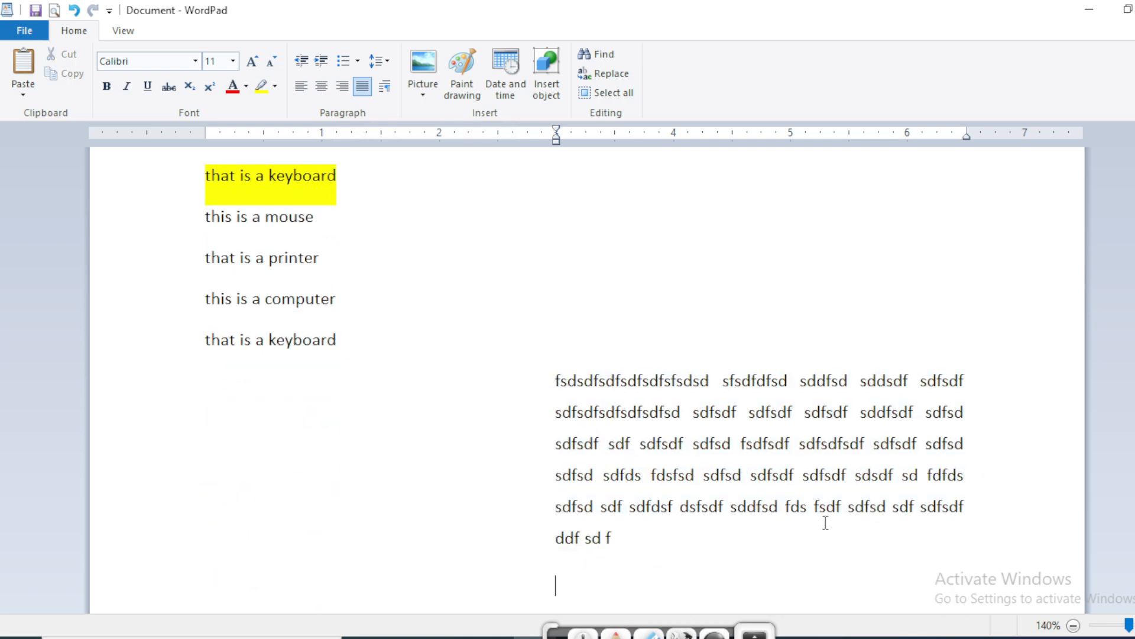
pyautogui.scroll(-1, 761, 520)
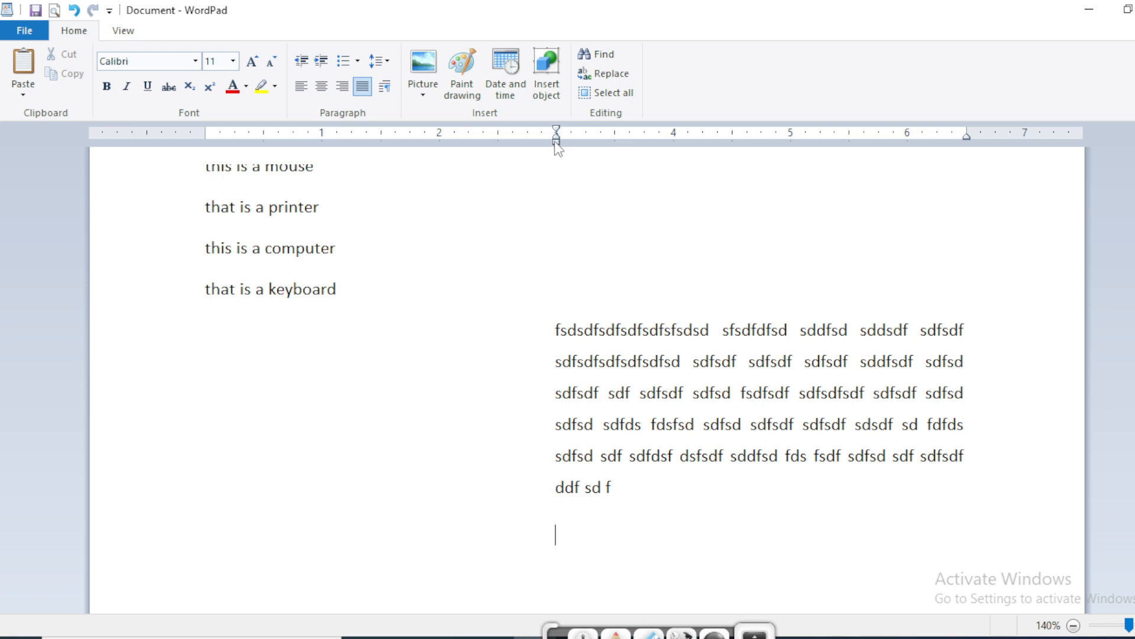
# Step: Decrease the indent of the empty line below the filler paragraph until it reaches the left margin
pyautogui.click(301, 61)
pyautogui.click(302, 61)
pyautogui.click(301, 61)
pyautogui.click(301, 61)
pyautogui.click(302, 61)
pyautogui.click(301, 60)
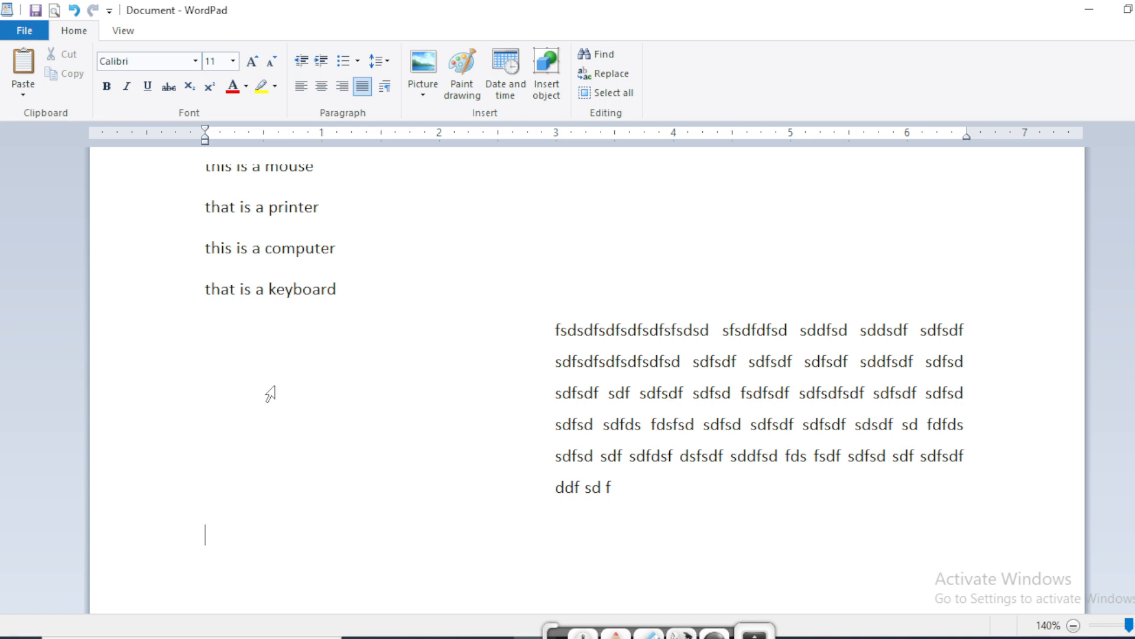
# Step: Start a bulleted list on the empty line with the items "keyboard" and "mouse"
pyautogui.click(357, 62)
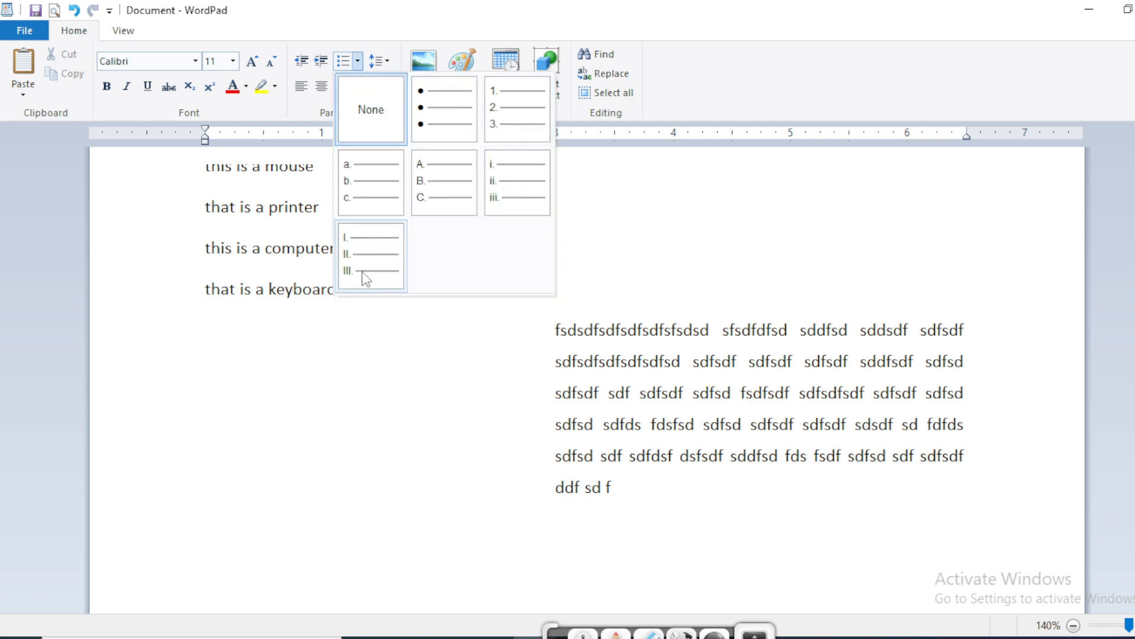
pyautogui.click(446, 131)
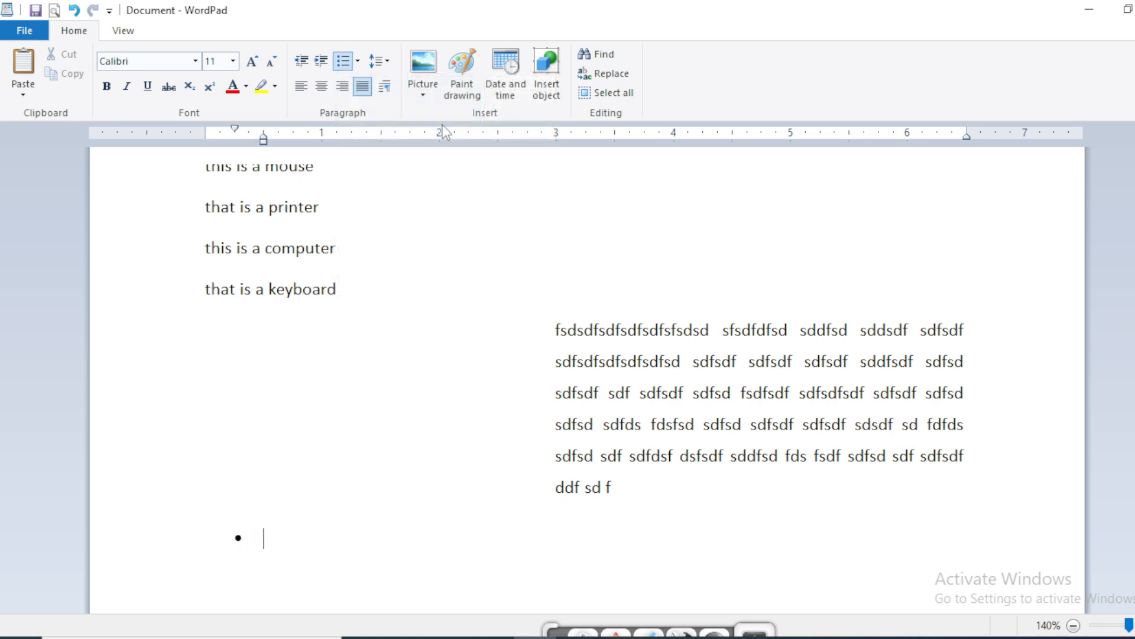
pyautogui.write('keyboard')
pyautogui.press('Return')
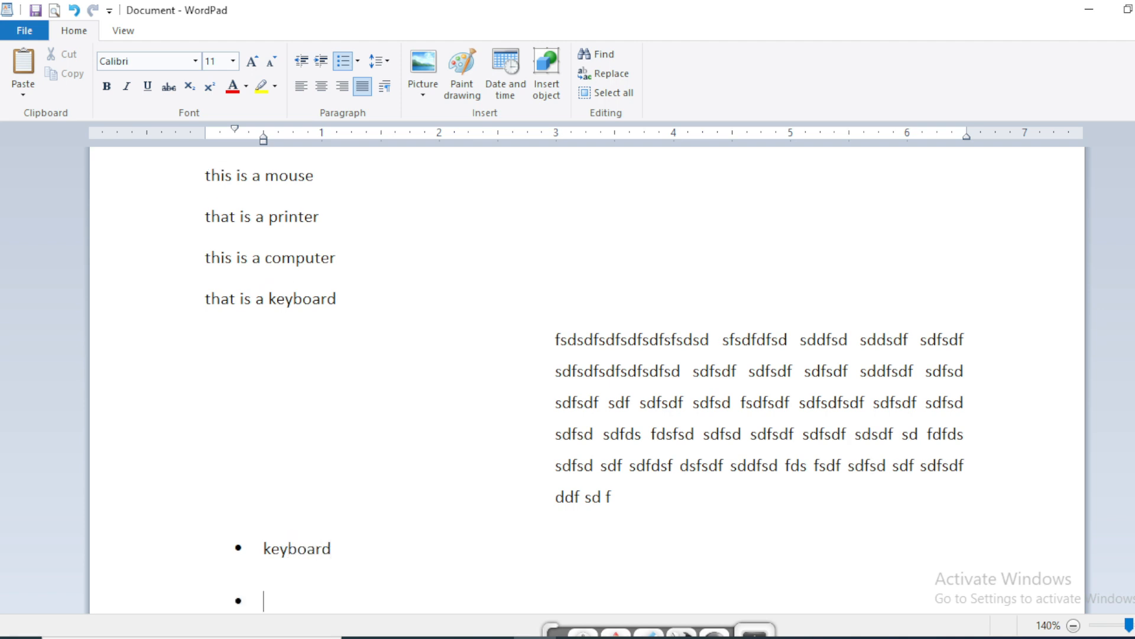
pyautogui.write('mouse')
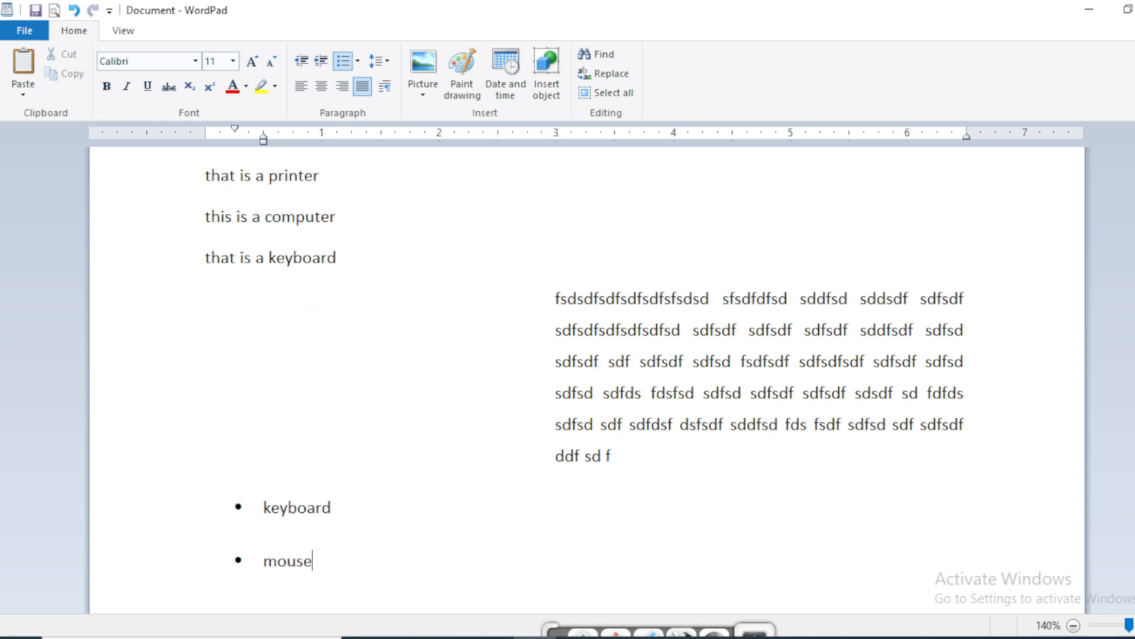
pyautogui.press('Return')
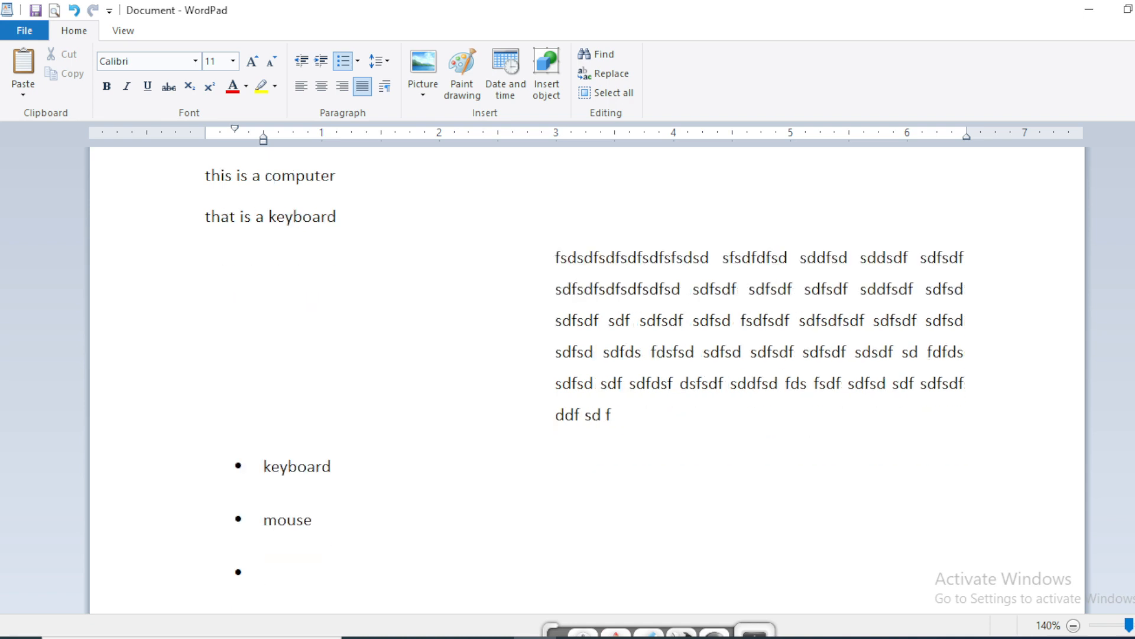
# Step: Add the items "monitor", "CPU" and "Printer" to the bulleted list and remove the bullet from the empty line below them
pyautogui.write('monitor')
pyautogui.press('Return')
pyautogui.write('CPU')
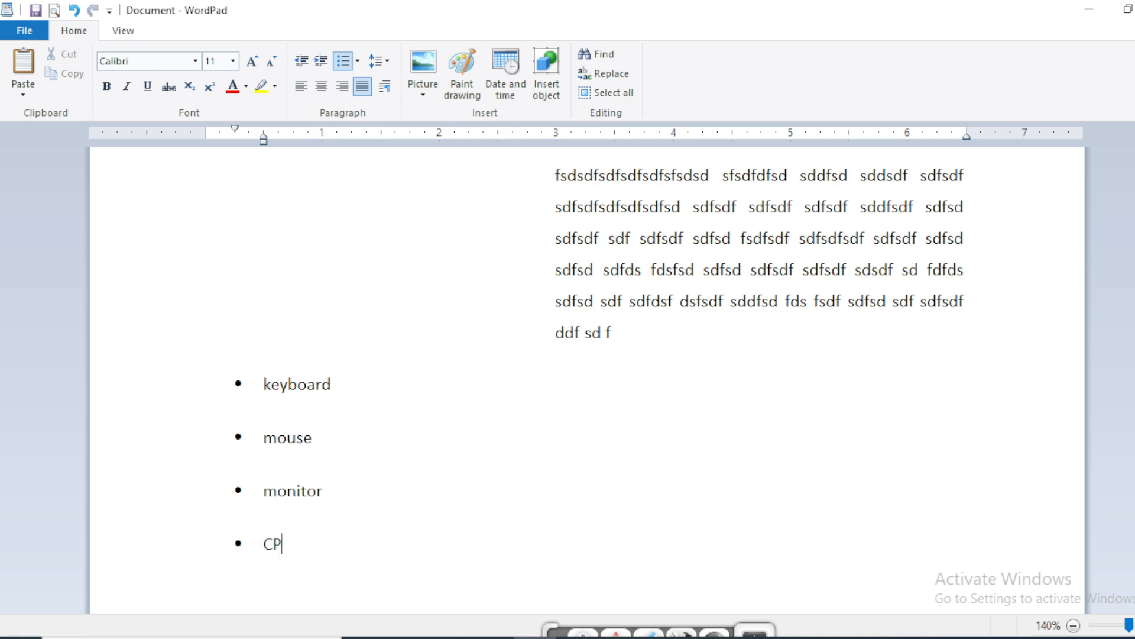
pyautogui.press('Return')
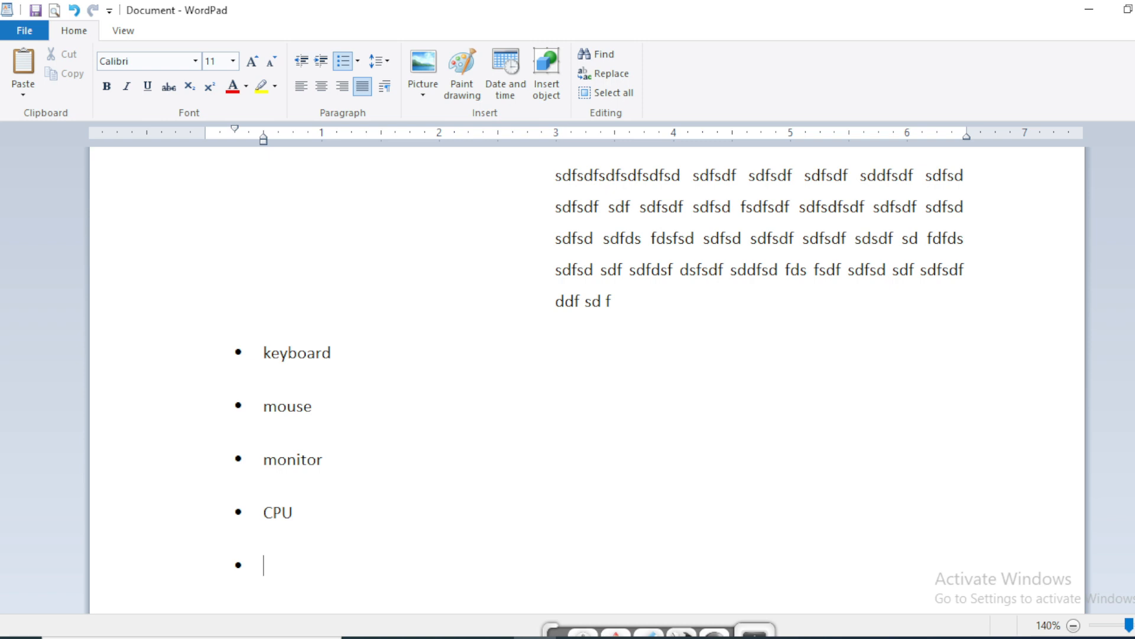
pyautogui.write('Printer')
pyautogui.press('Return')
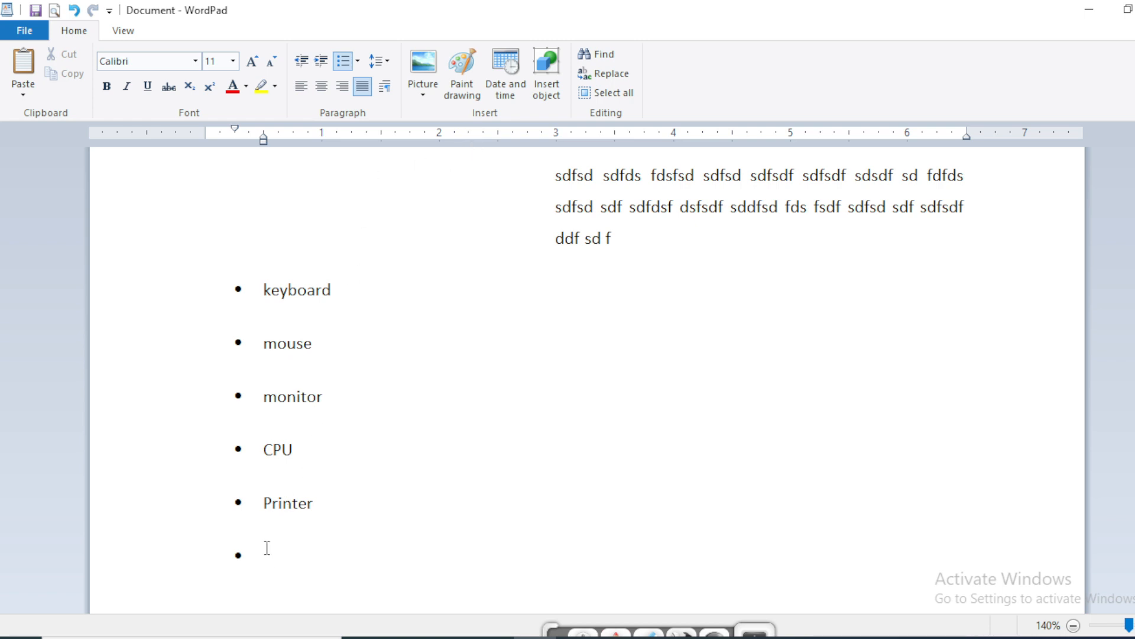
pyautogui.click(358, 61)
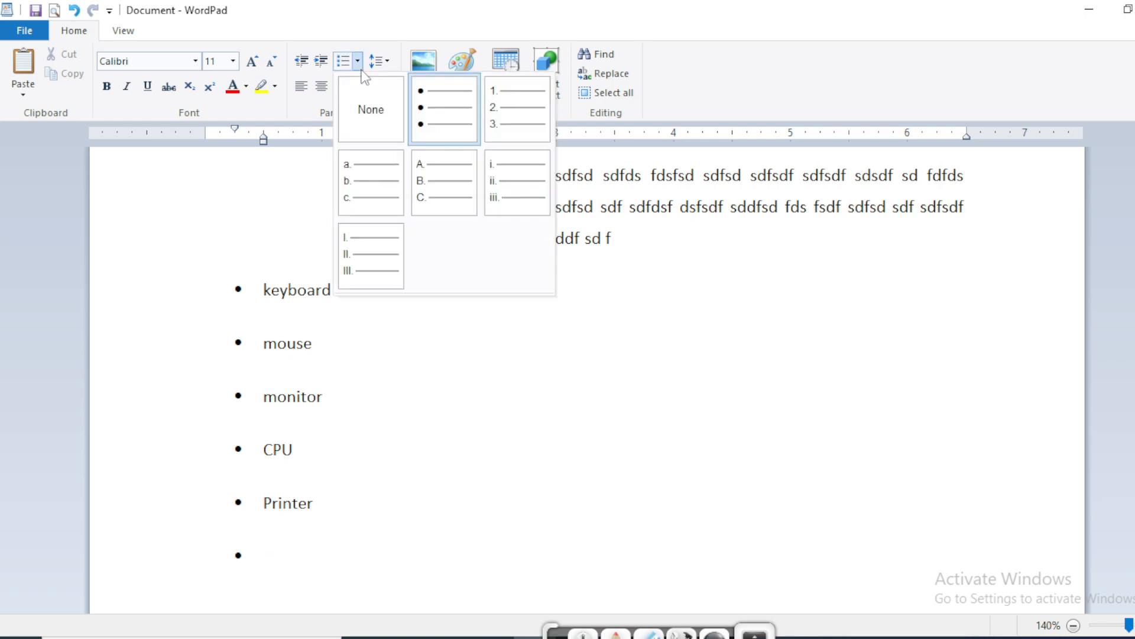
pyautogui.click(364, 127)
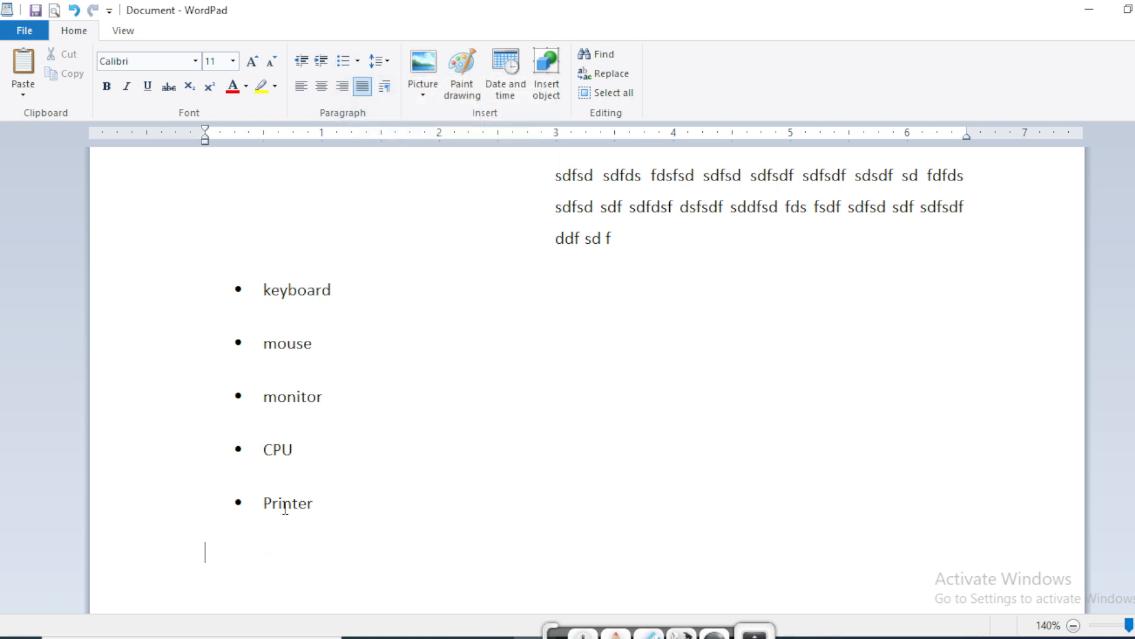
# Step: Change the bullets of the five list items from keyboard to Printer to lowercase letter numbering (a, b, c)
pyautogui.moveTo(334, 514); pyautogui.dragTo(253, 304)
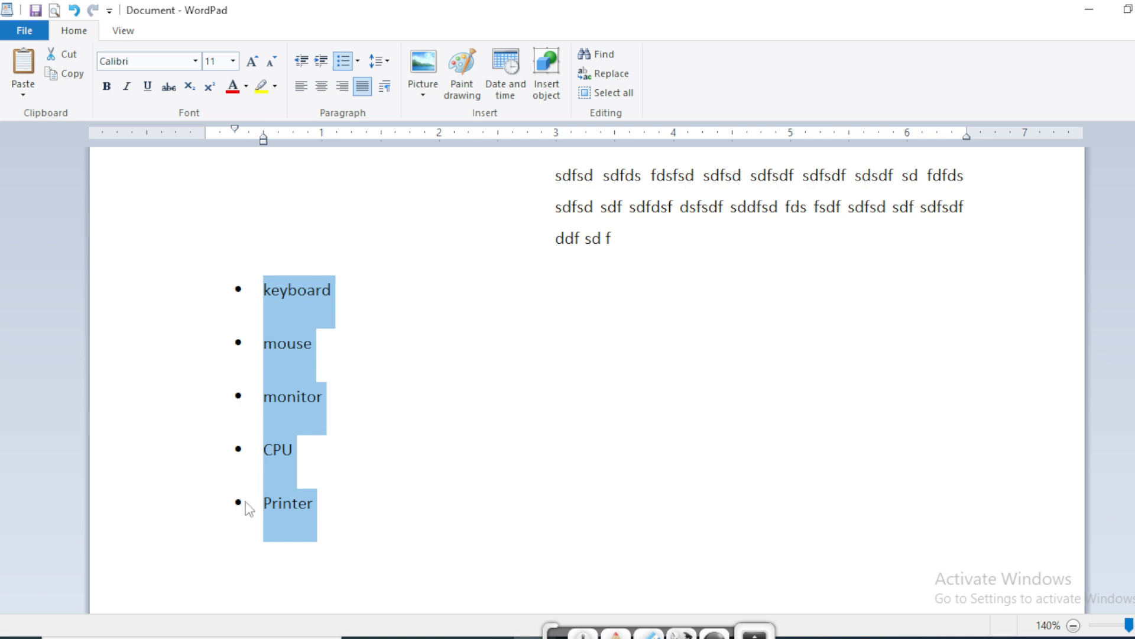
pyautogui.click(358, 60)
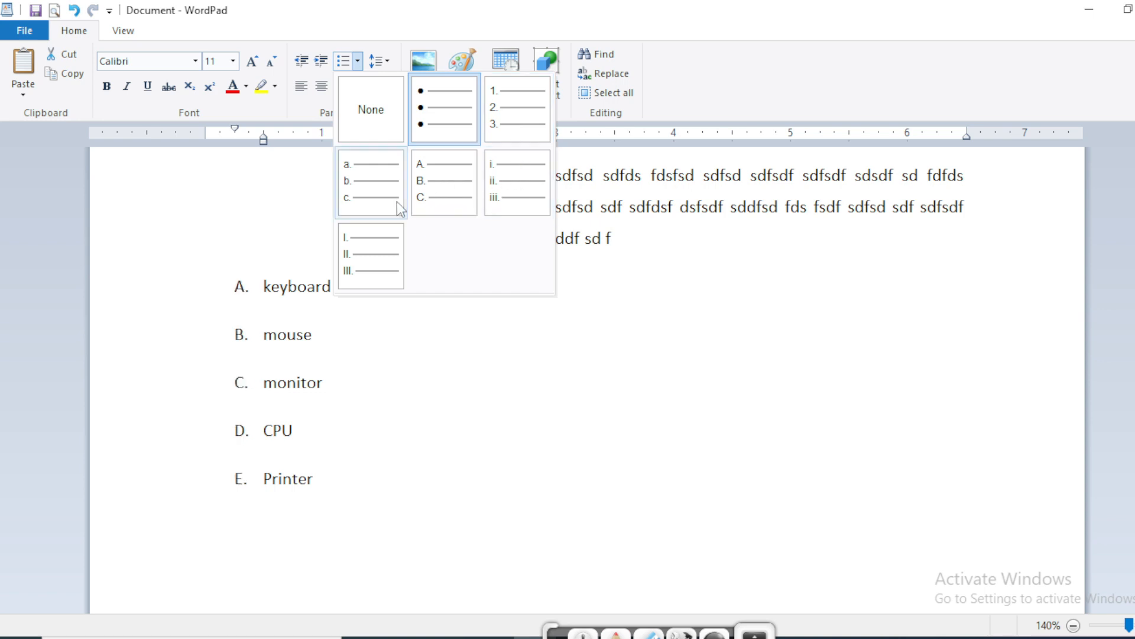
pyautogui.click(379, 191)
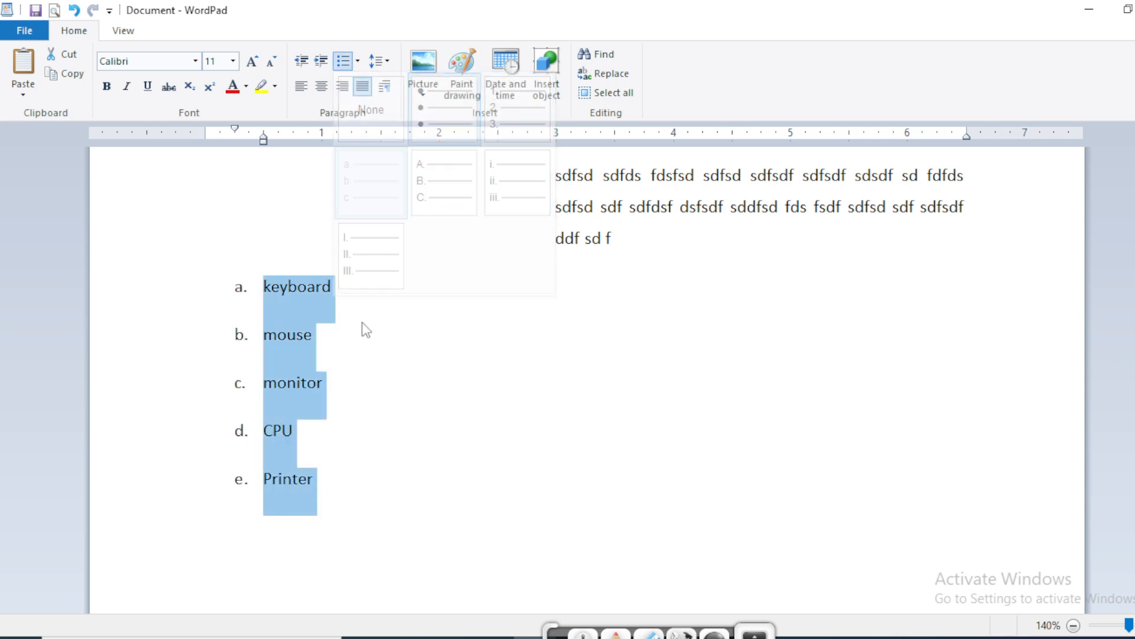
pyautogui.click(335, 430)
# Step: Select all five lettered list items and set their line spacing to 1.15
pyautogui.moveTo(314, 478); pyautogui.dragTo(277, 312)
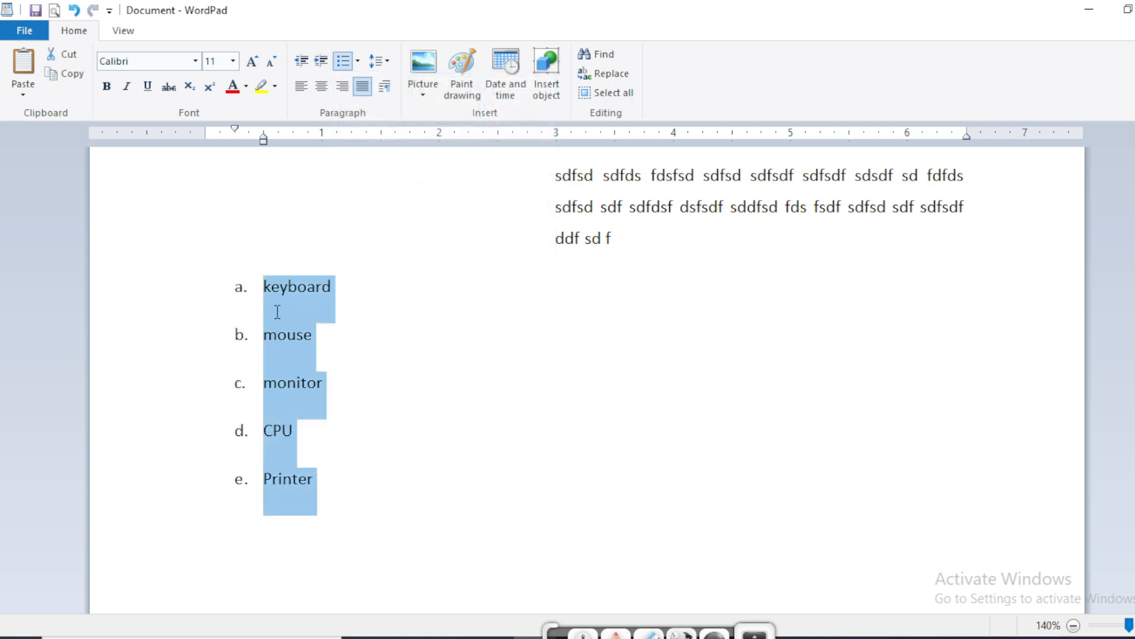
pyautogui.click(386, 61)
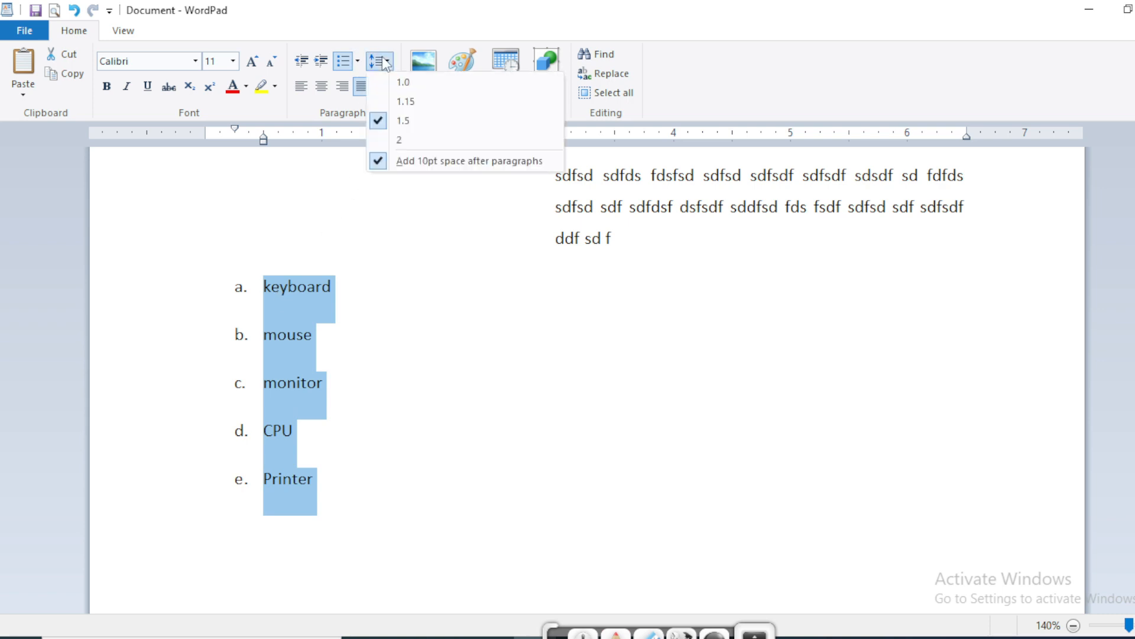
pyautogui.click(394, 103)
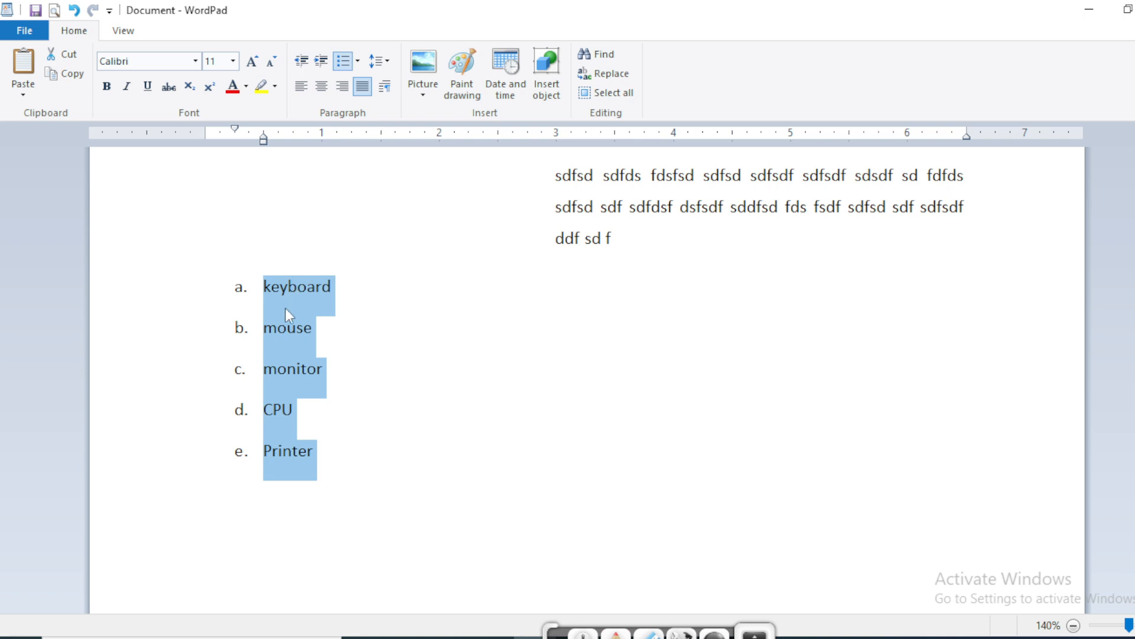
# Step: Turn off the 10pt space after paragraphs for the selected list and set its line spacing to 1.5
pyautogui.click(384, 59)
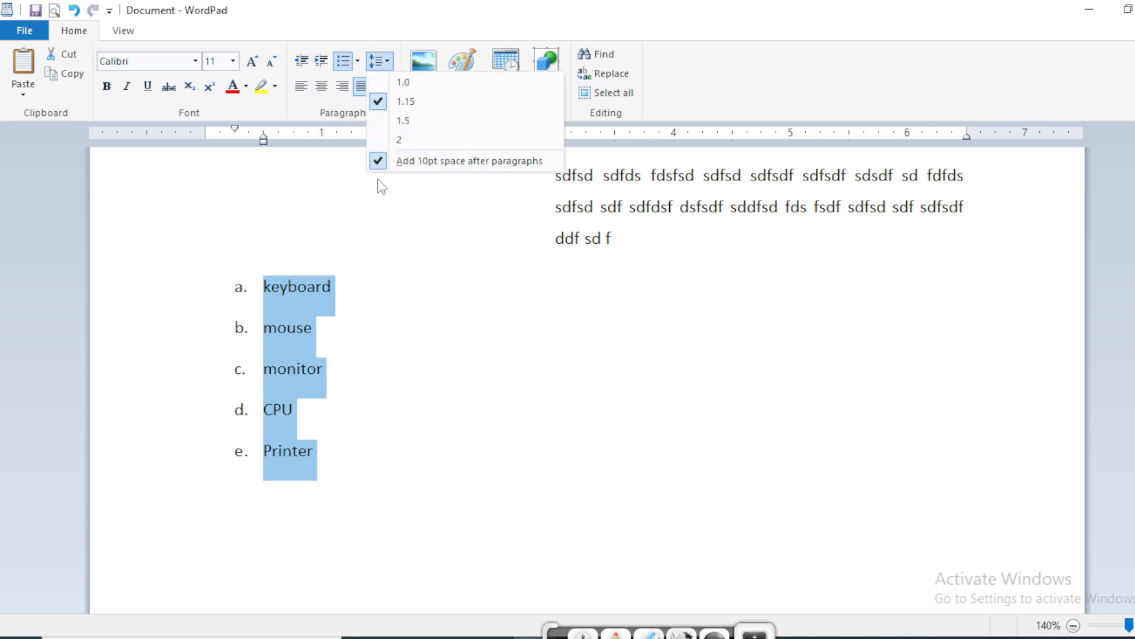
pyautogui.click(526, 163)
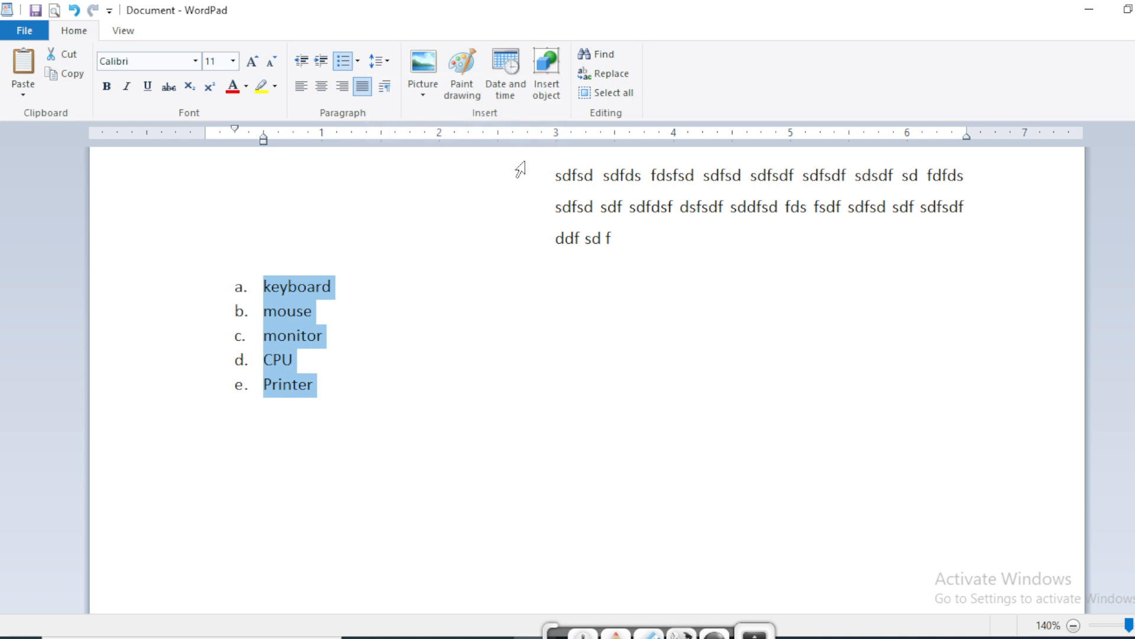
pyautogui.click(376, 62)
pyautogui.click(394, 123)
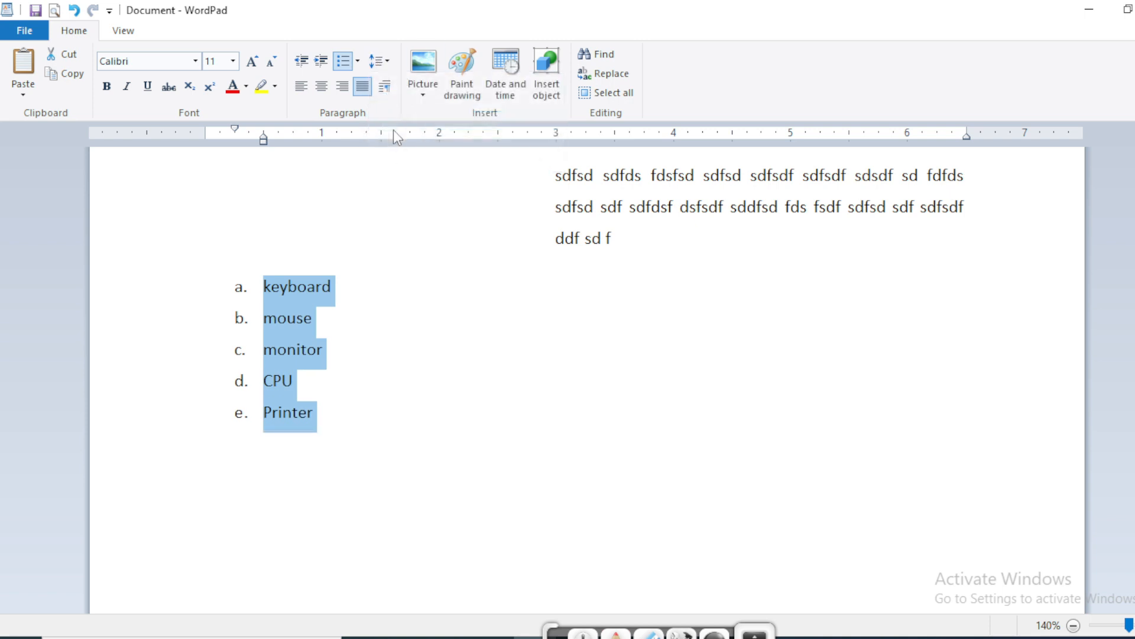